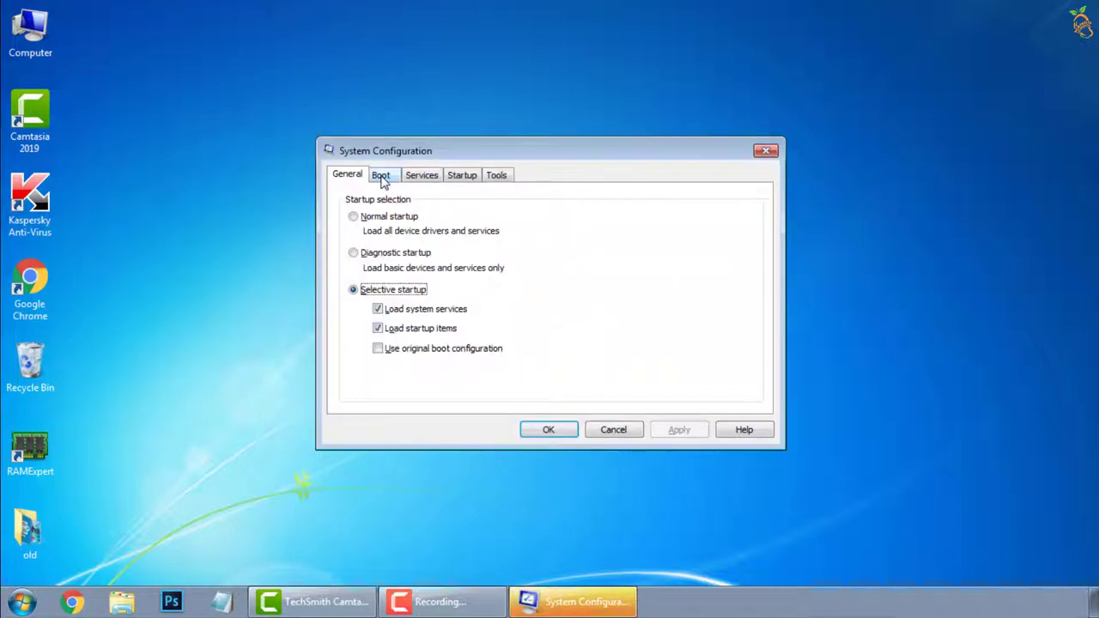
Set Windows 7 to start with a minimal Safe boot and restart the computer.
left_click(382, 176)
left_click(373, 332)
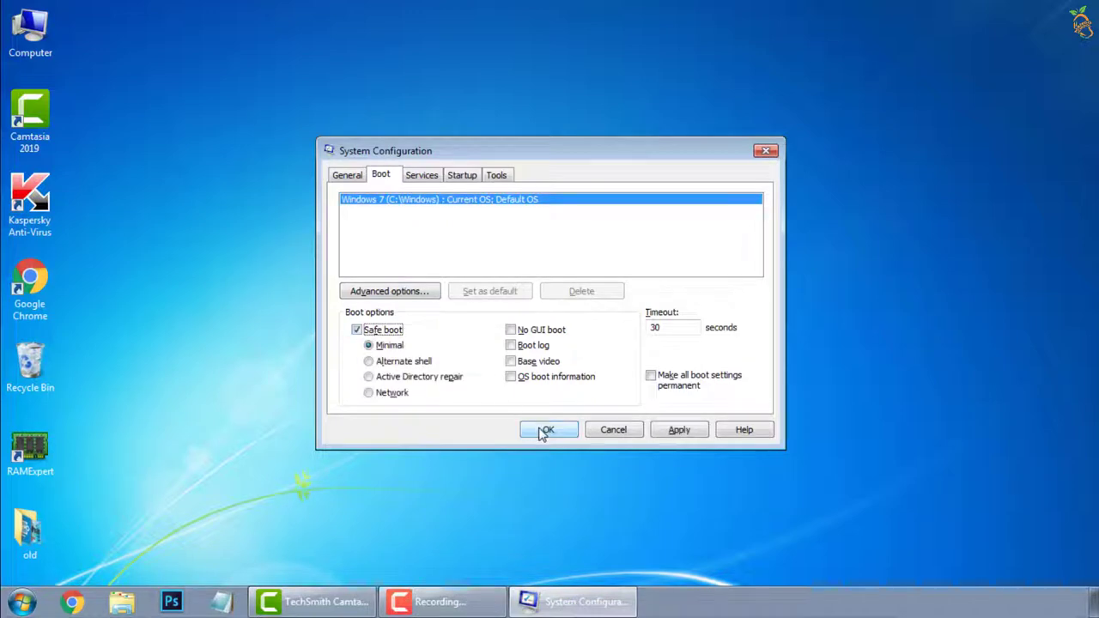
left_click(546, 430)
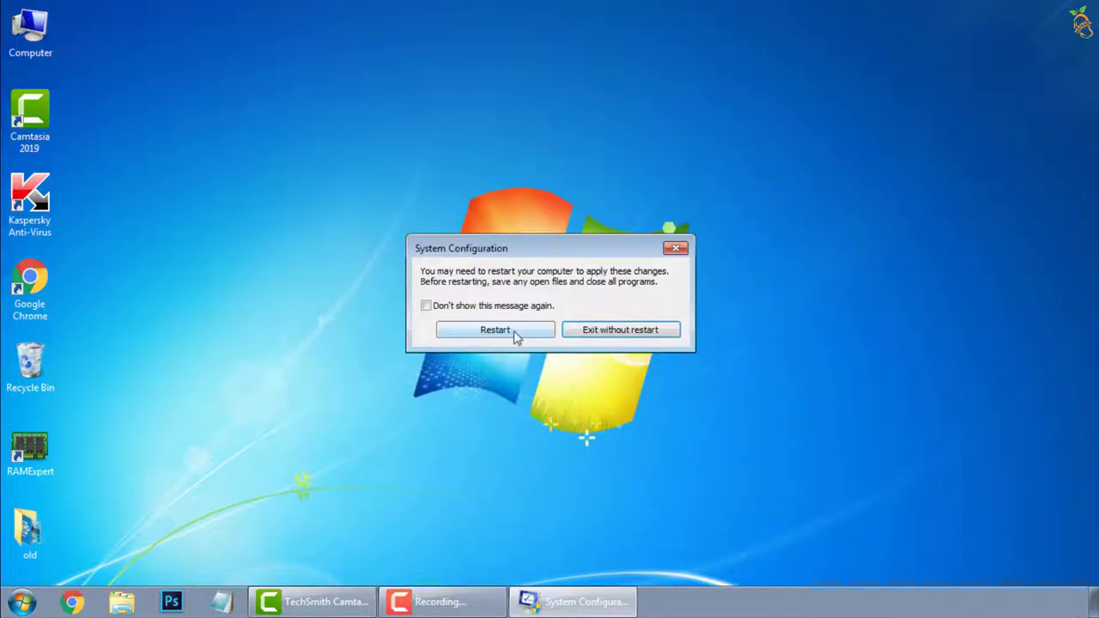
left_click(513, 331)
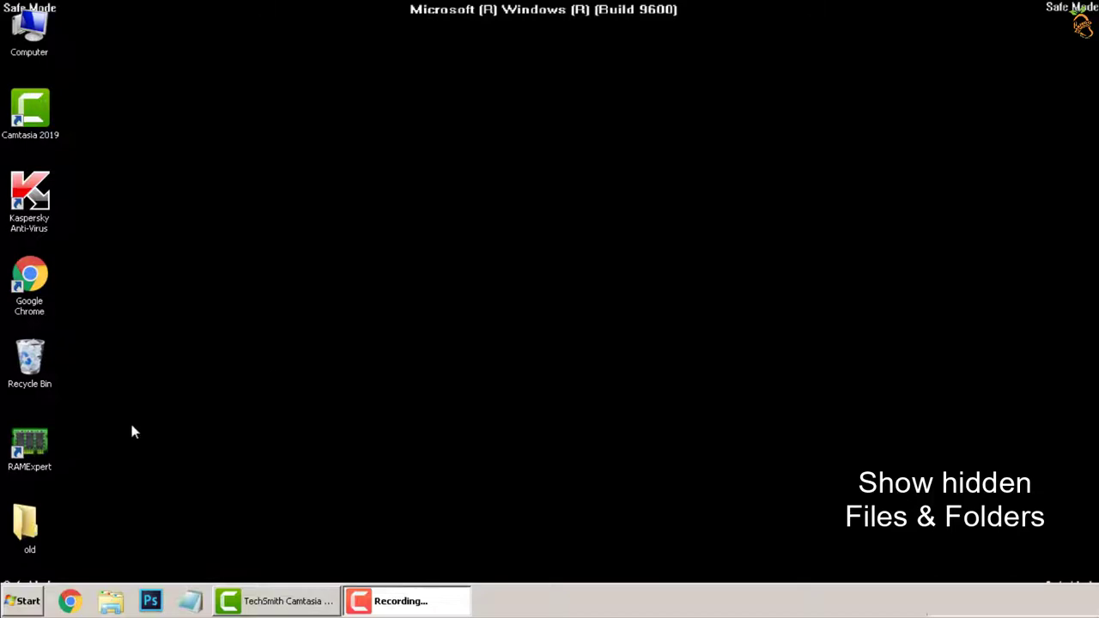
Turn on showing hidden files, folders, and drives in Control Panel's Folder Options, and close Control Panel.
left_click(28, 600)
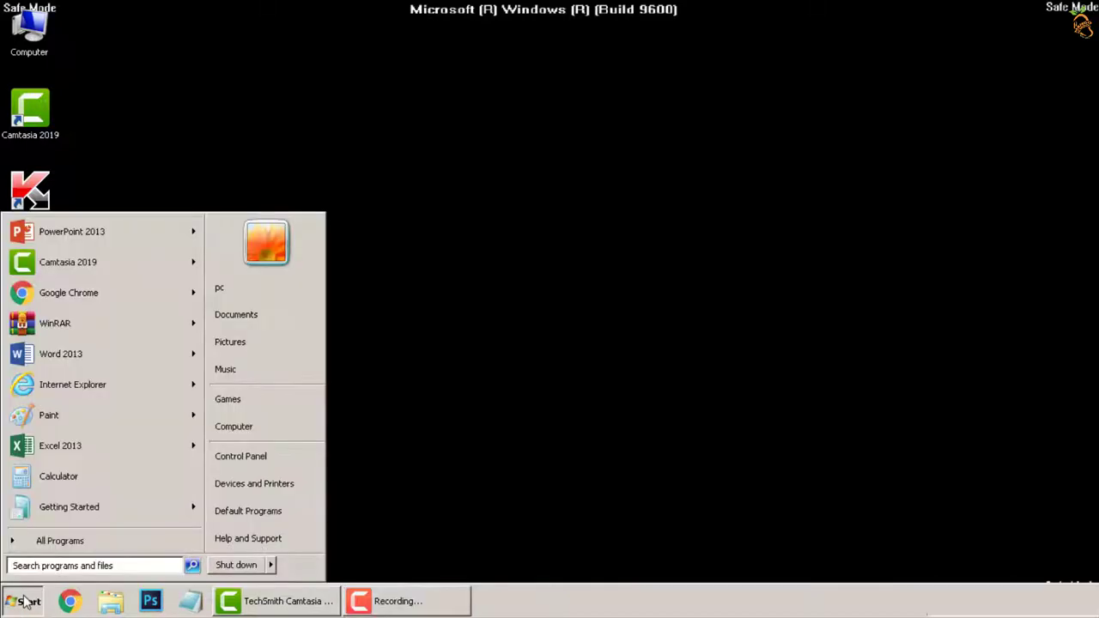
left_click(284, 457)
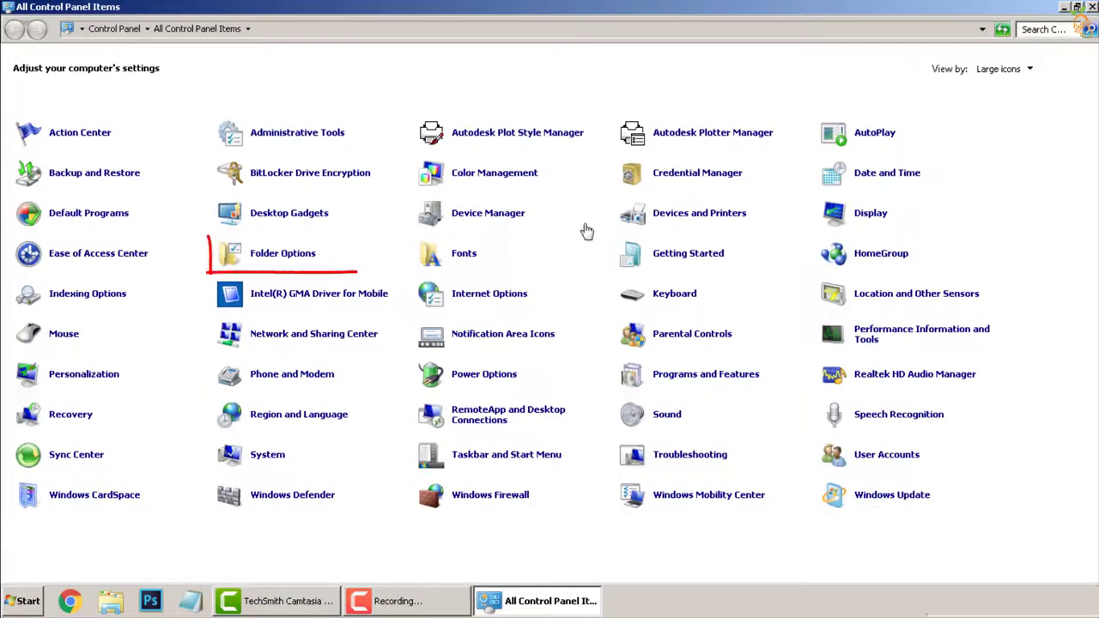
left_click(273, 258)
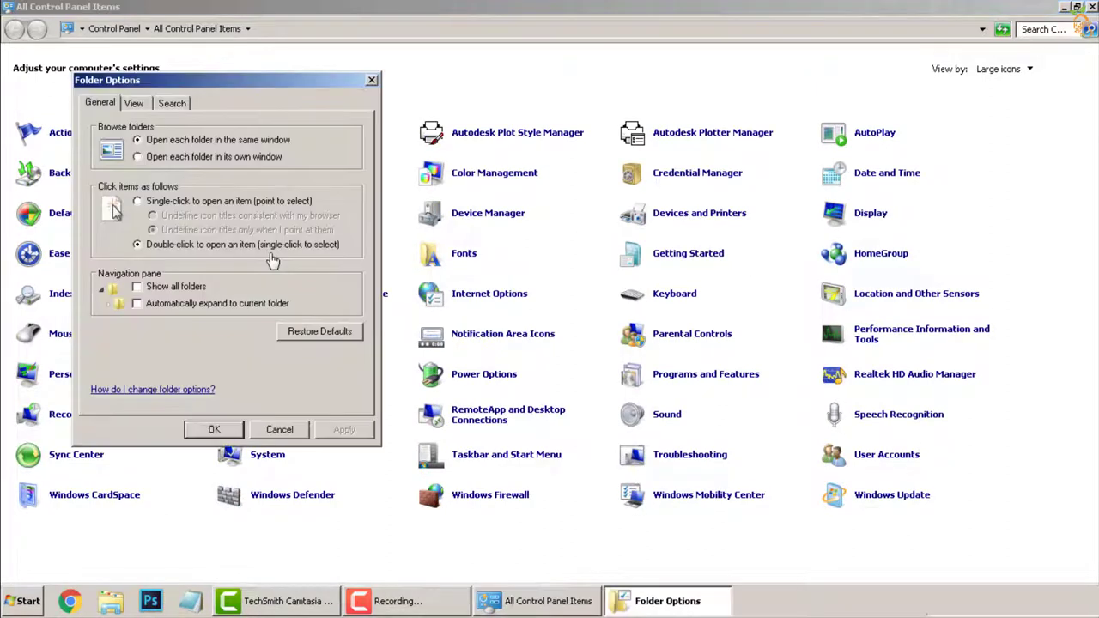
left_click(135, 104)
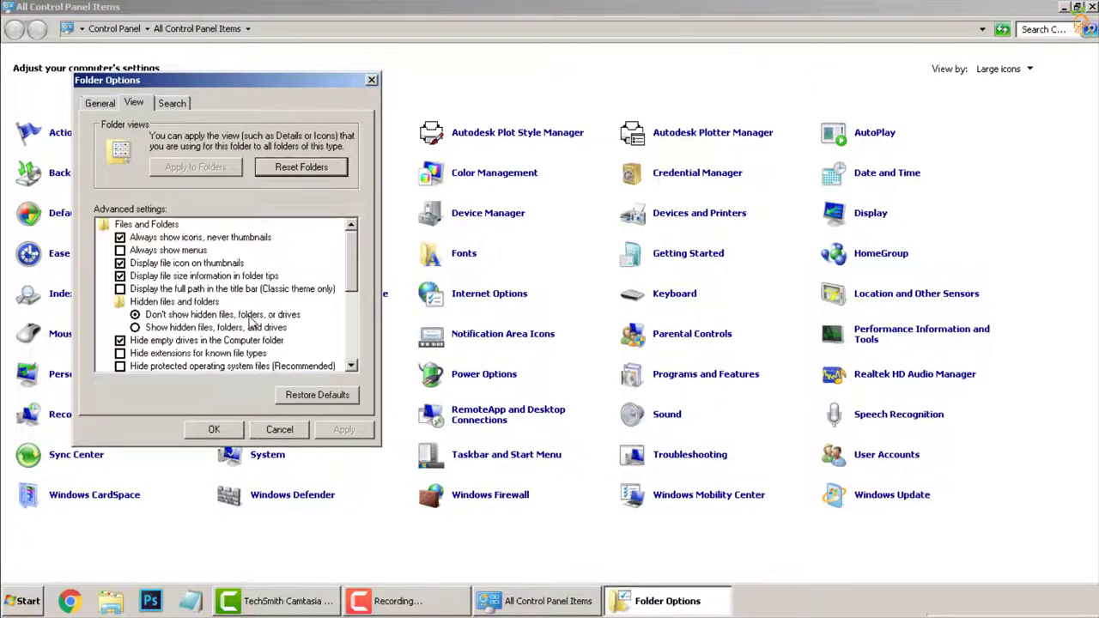
left_click(253, 328)
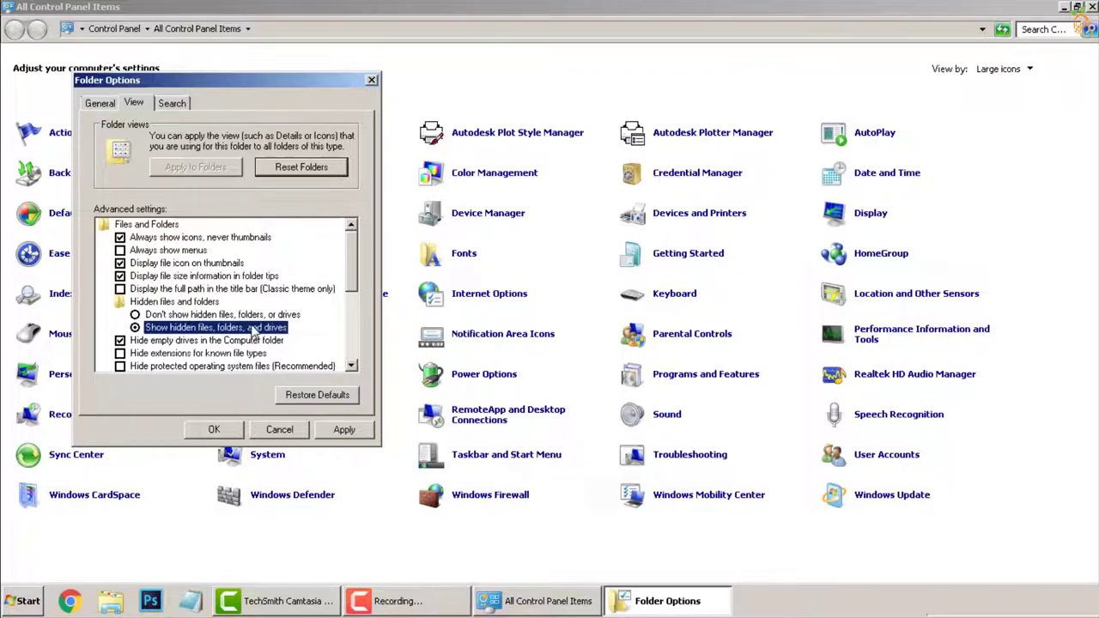
left_click(215, 430)
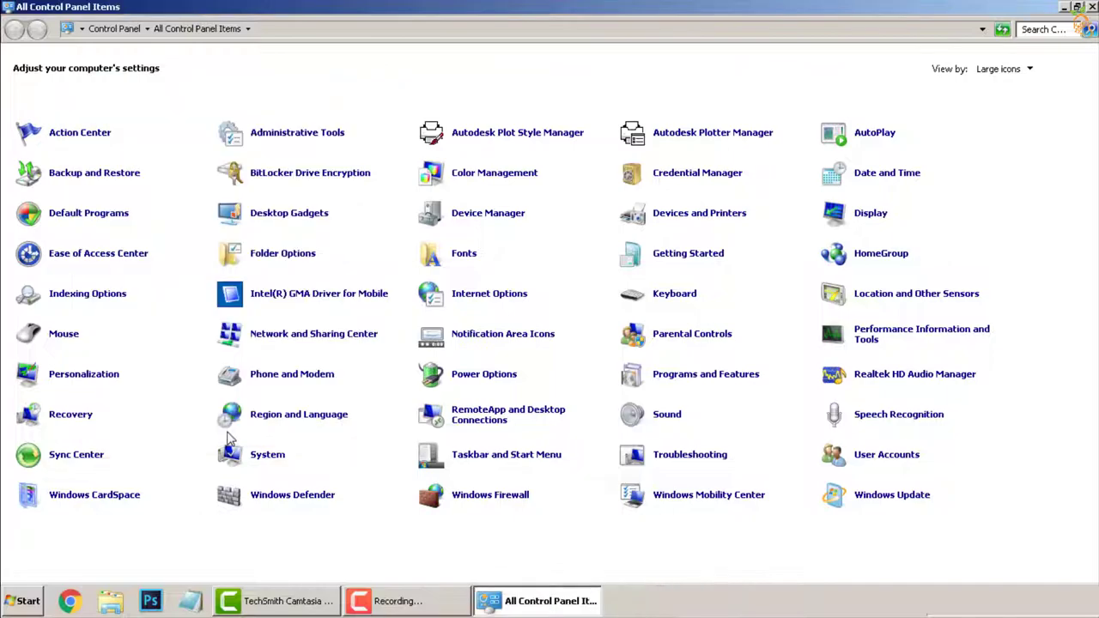
left_click(1092, 7)
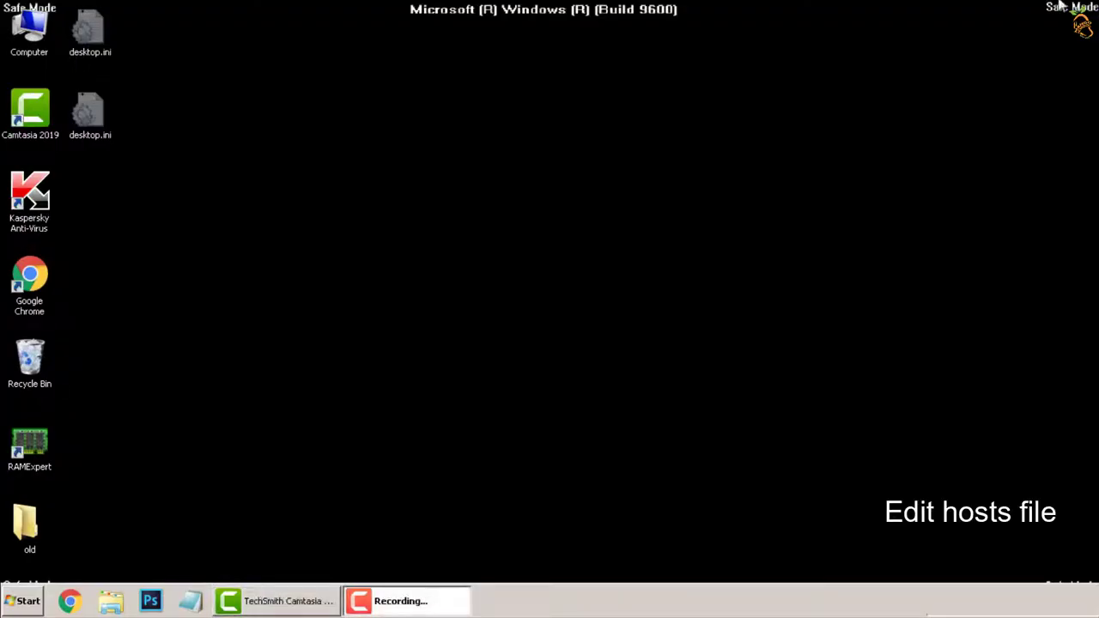
Search for Notepad and run it as administrator.
left_click(28, 602)
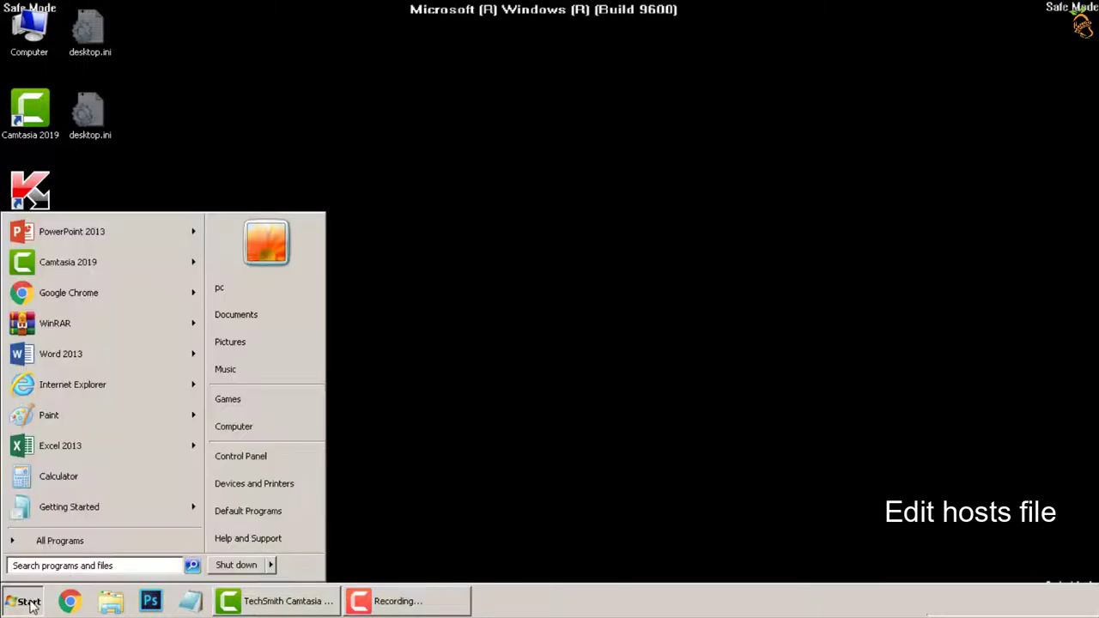
type("note")
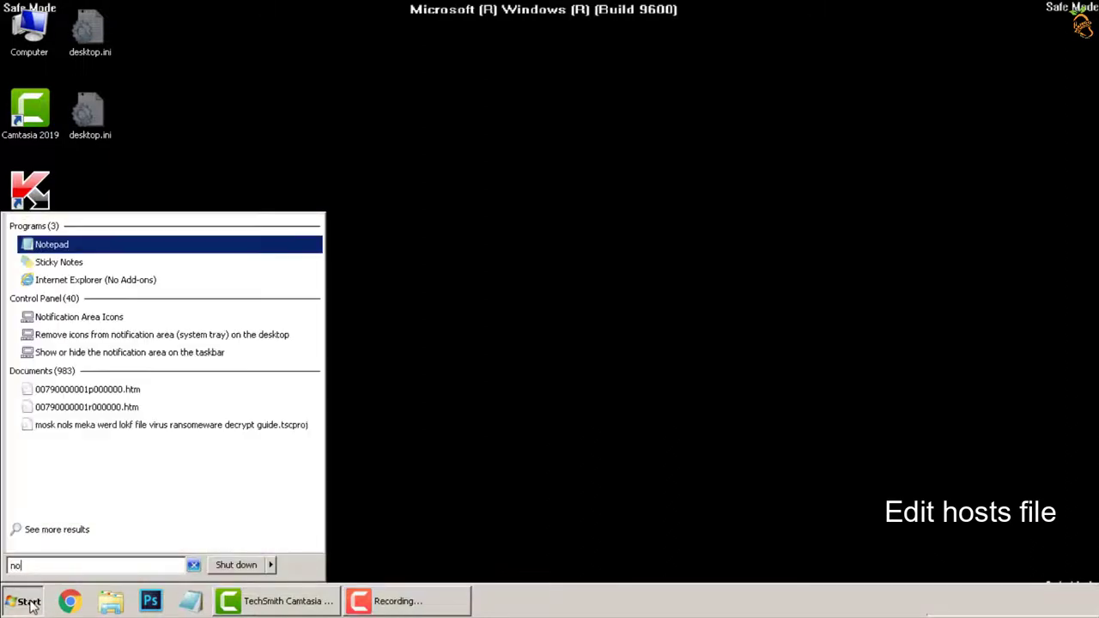
right_click(53, 252)
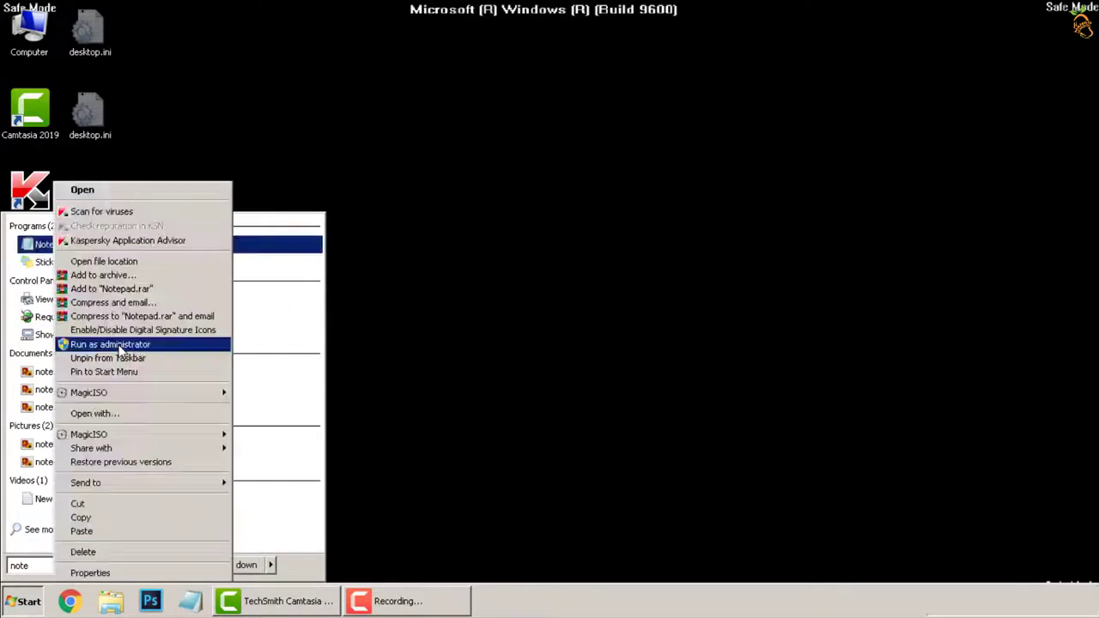
left_click(120, 345)
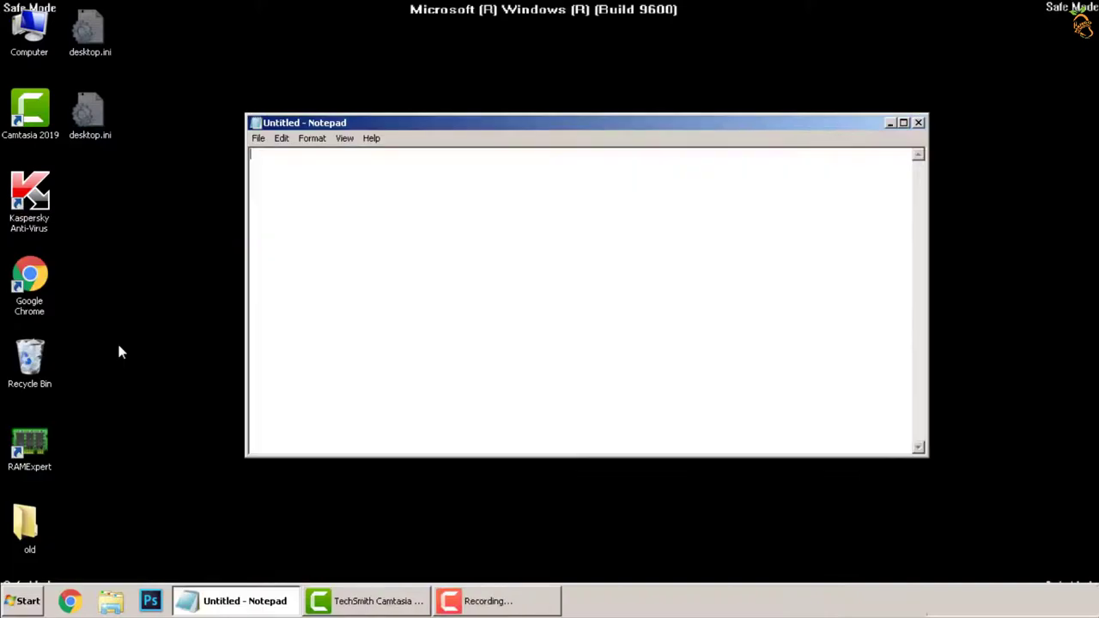
Start opening a file in Notepad and browse to the folder C:\Windows\System32\drivers\etc.
left_click(258, 139)
left_click(274, 167)
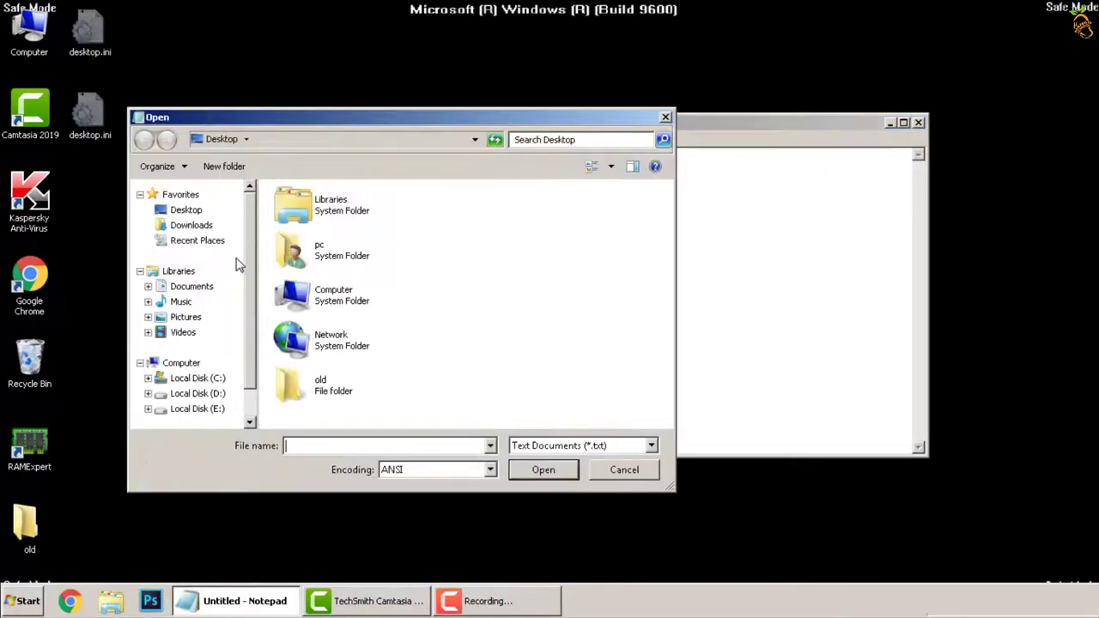
left_click(197, 378)
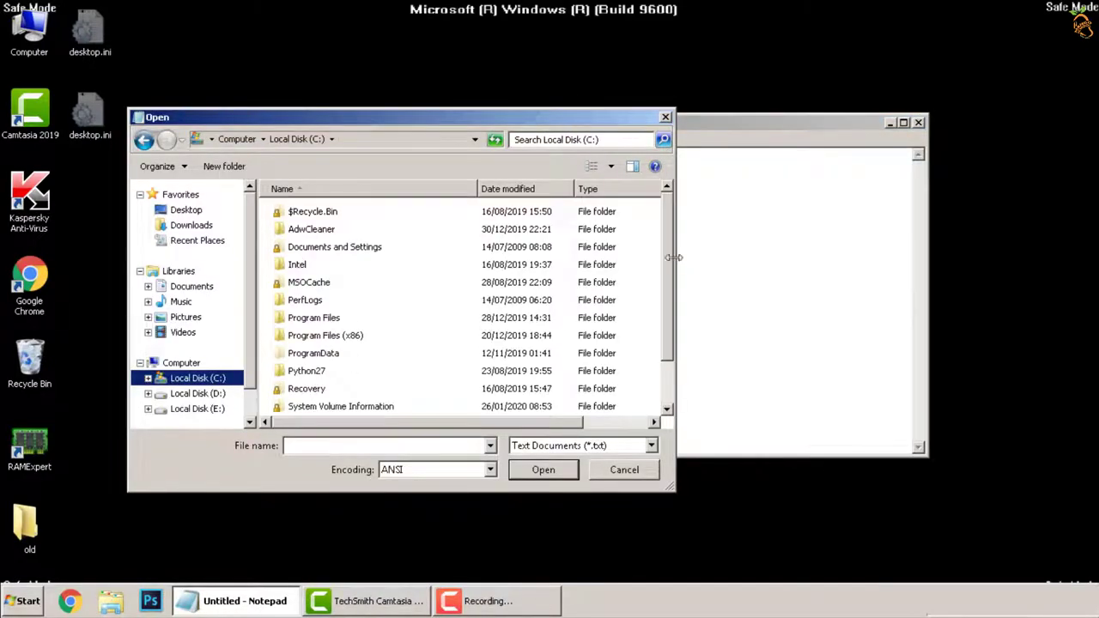
scroll(670, 300, "down", 1)
double_click(313, 388)
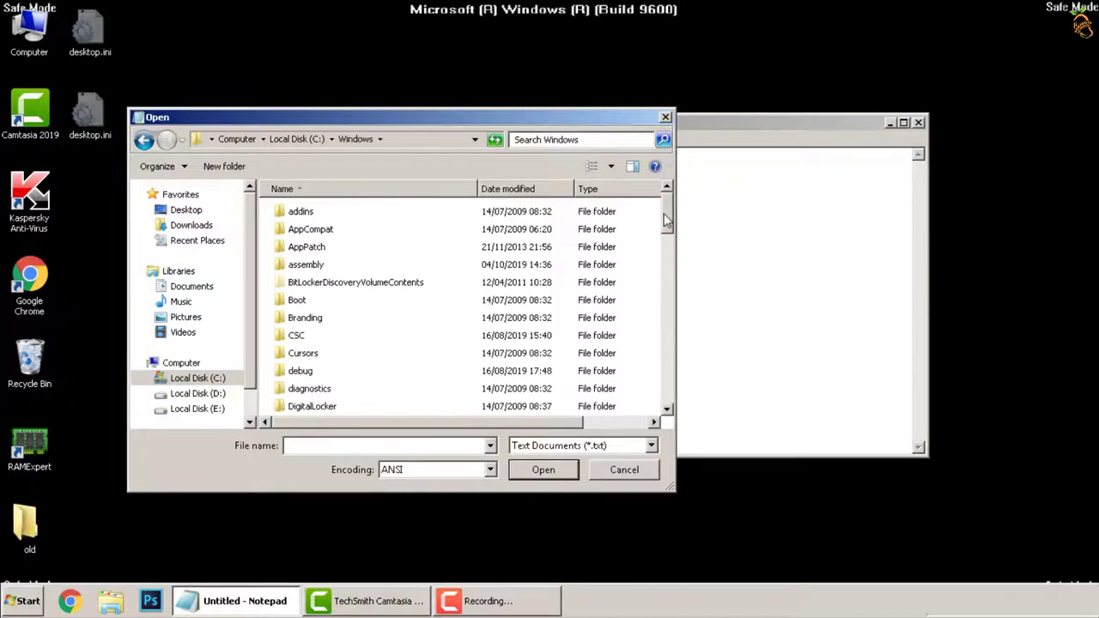
left_click_drag(667, 222, 669, 369)
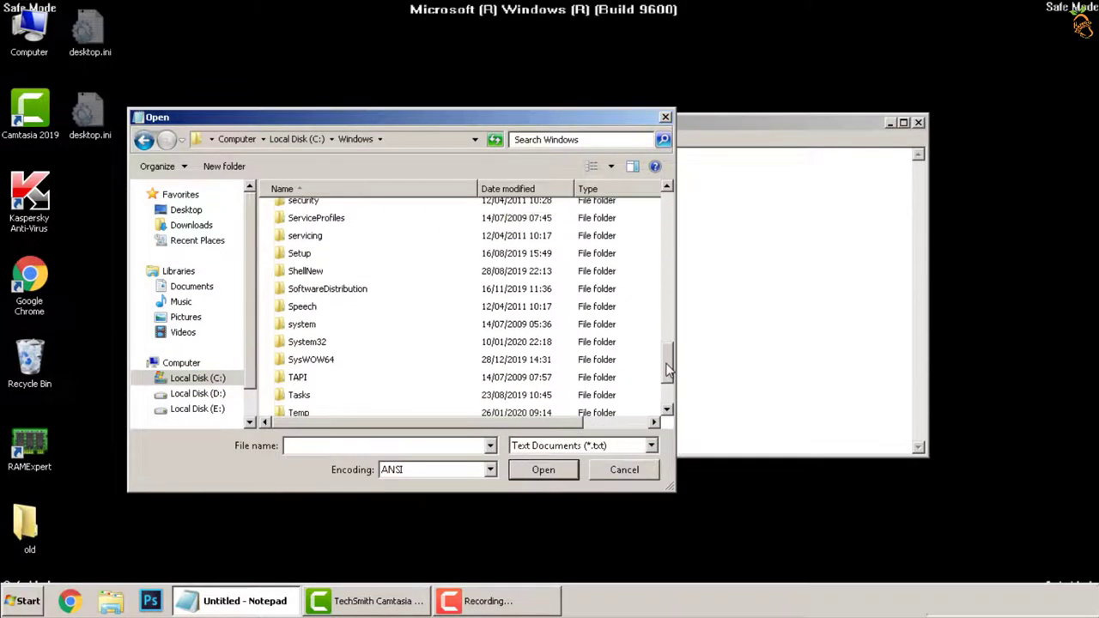
double_click(317, 345)
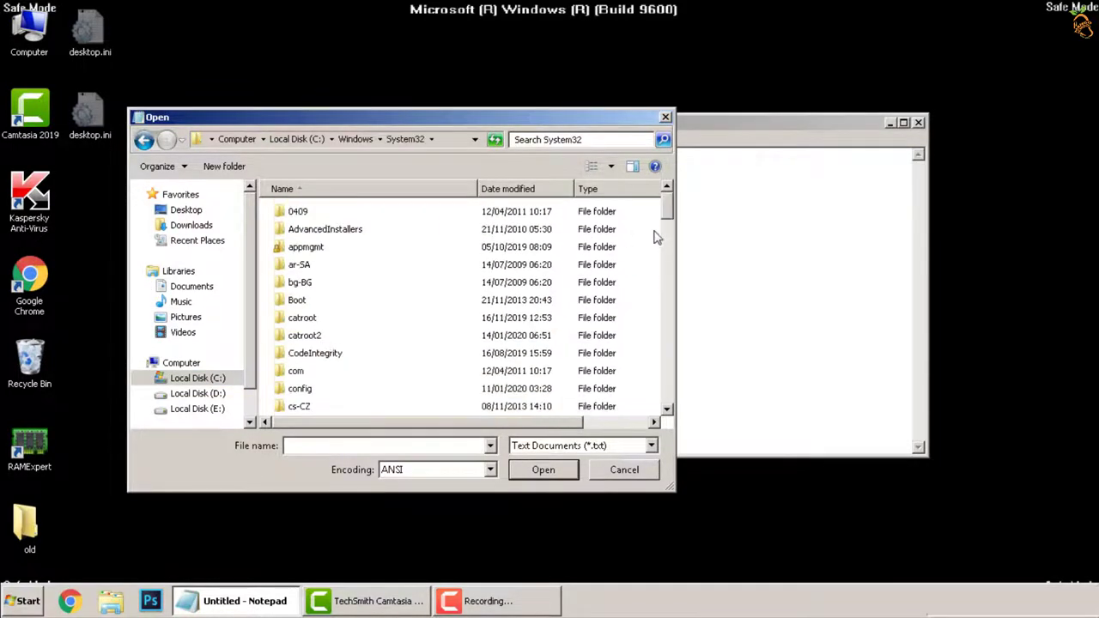
scroll(371, 343, "down", 3)
double_click(311, 335)
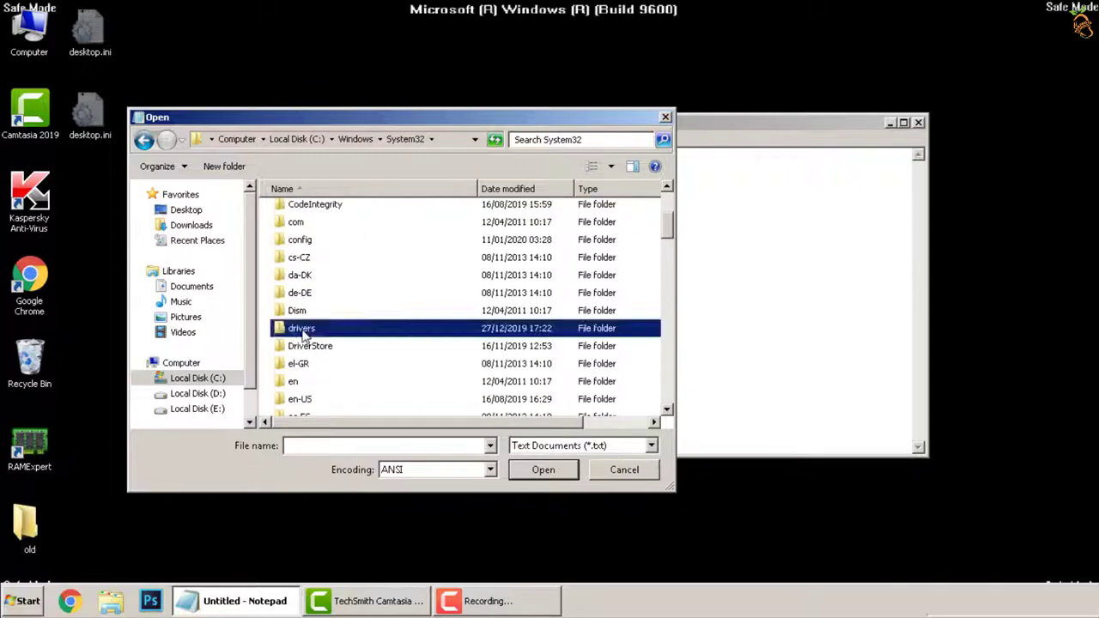
double_click(296, 230)
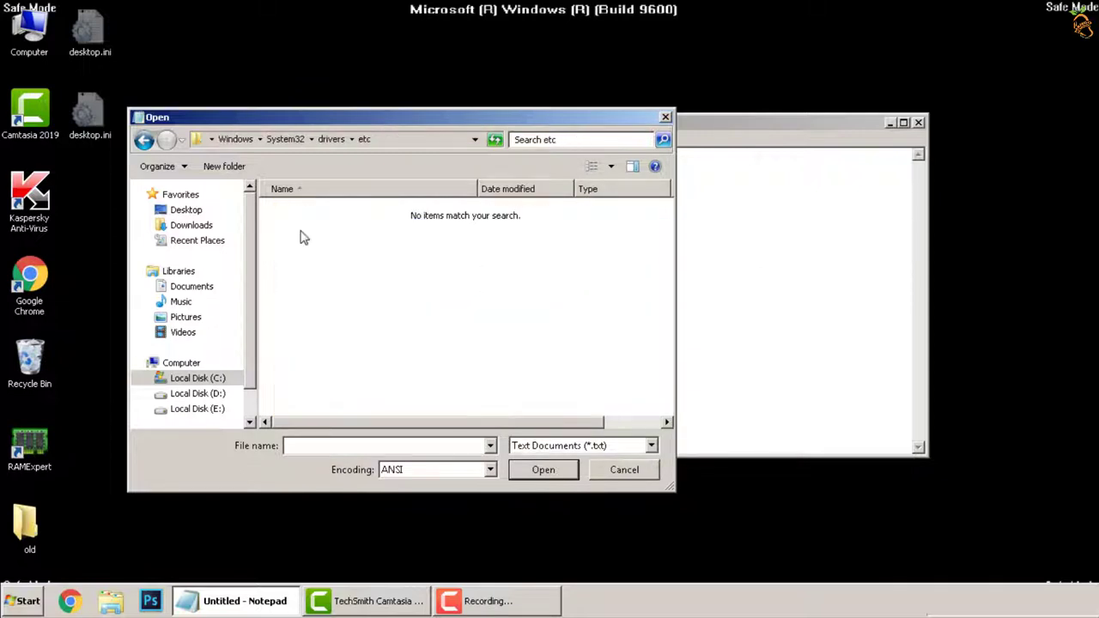
List all file types in the etc folder and open the hosts file.
left_click(652, 445)
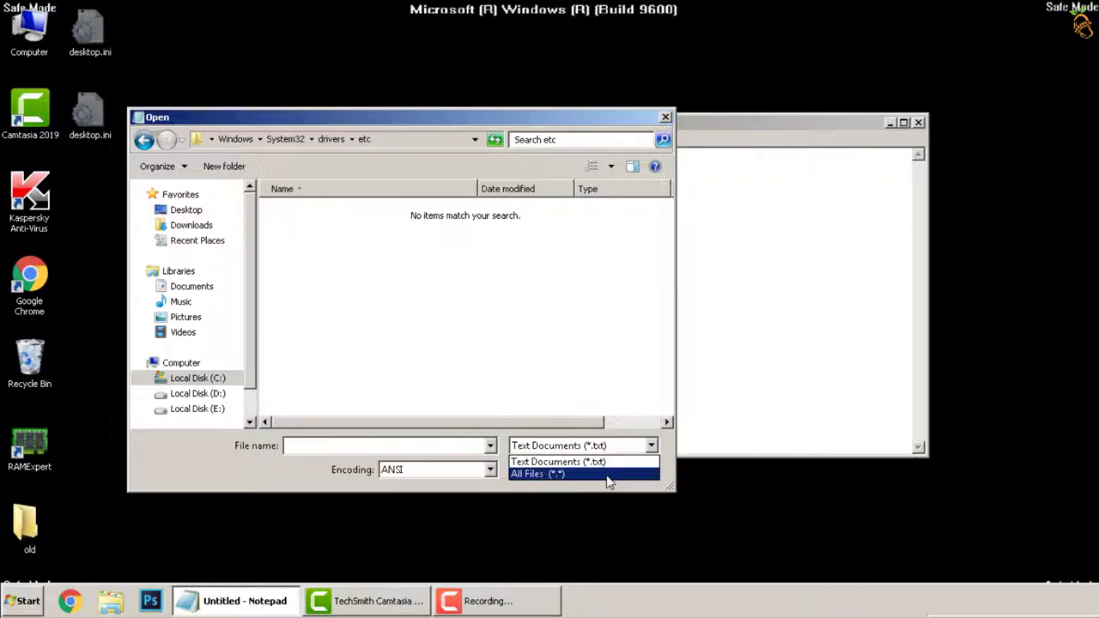
left_click(606, 474)
double_click(295, 216)
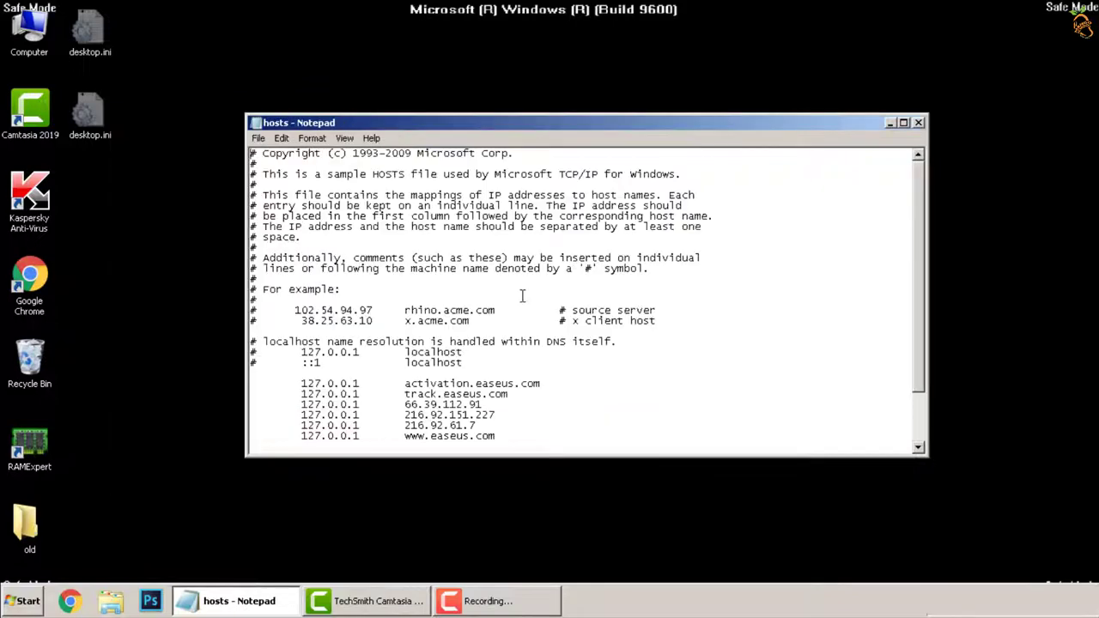
Enlarge the Notepad window and delete both blocks of 127.0.0.1 entries below the localhost lines in the hosts file.
left_click_drag(759, 125, 751, 62)
left_click_drag(791, 393, 802, 524)
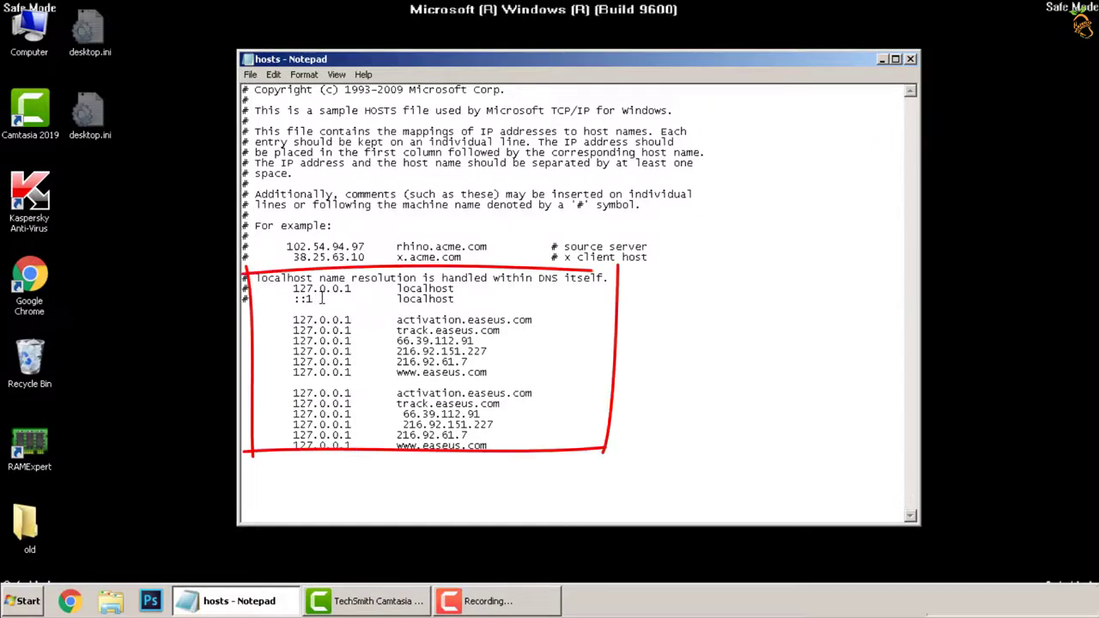
mouse_move(517, 445)
left_mouse_down()
mouse_move(247, 436)
mouse_move(350, 424)
mouse_move(248, 393)
mouse_move(246, 296)
mouse_move(247, 321)
left_mouse_up()
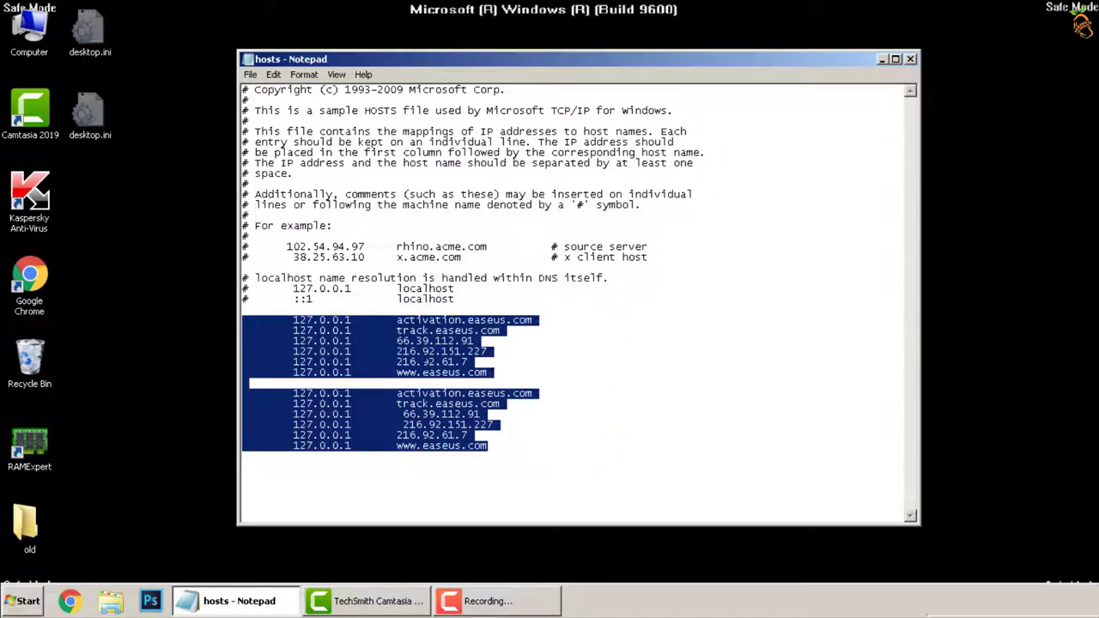
right_click(432, 242)
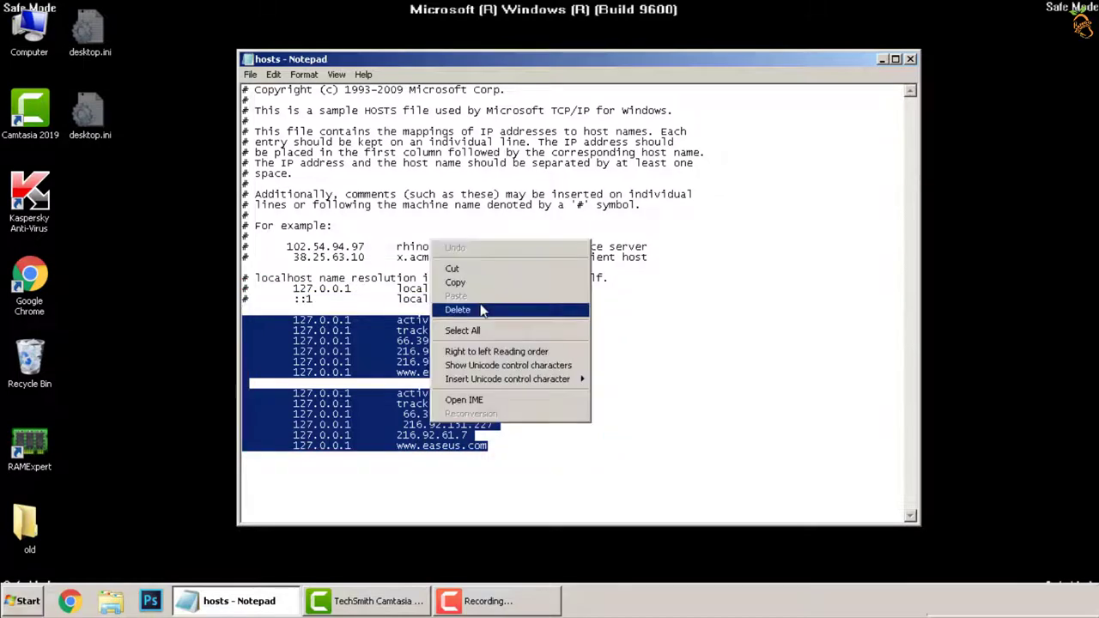
left_click(486, 316)
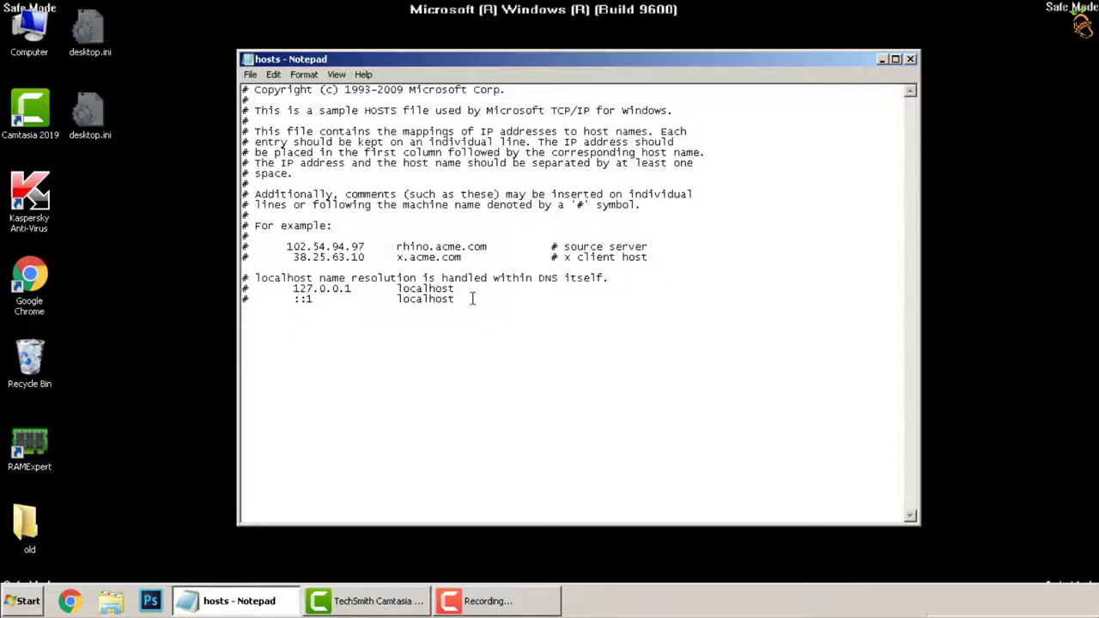
Save the edited hosts file and close Notepad.
left_click(251, 74)
left_click(266, 118)
left_click(911, 60)
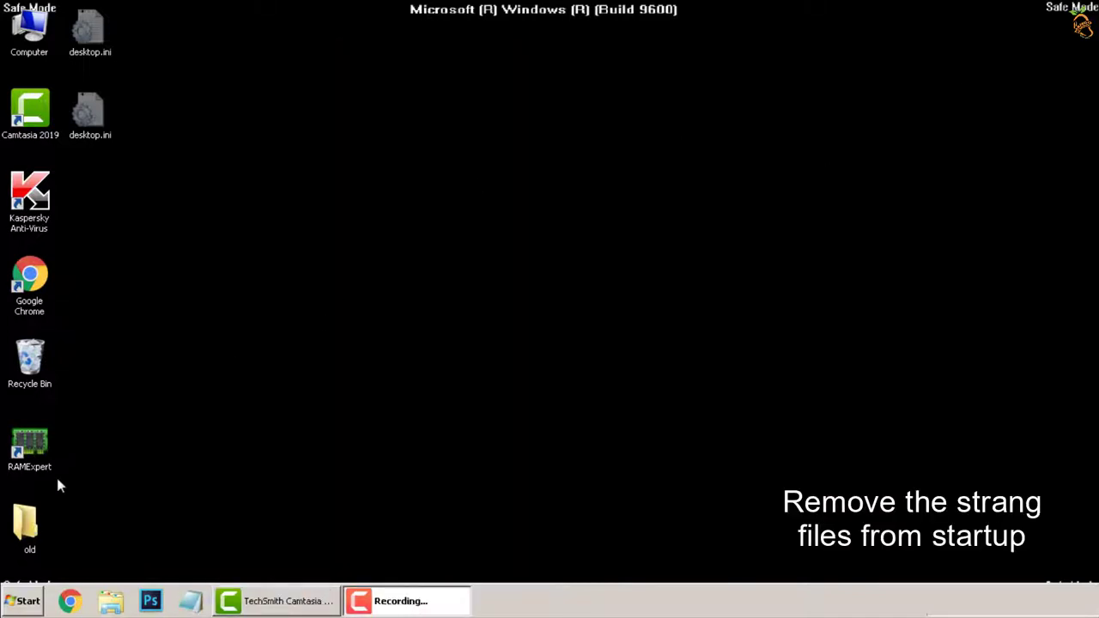
Open the current user's Startup programs folder in a file window.
left_click(23, 601)
left_click(53, 541)
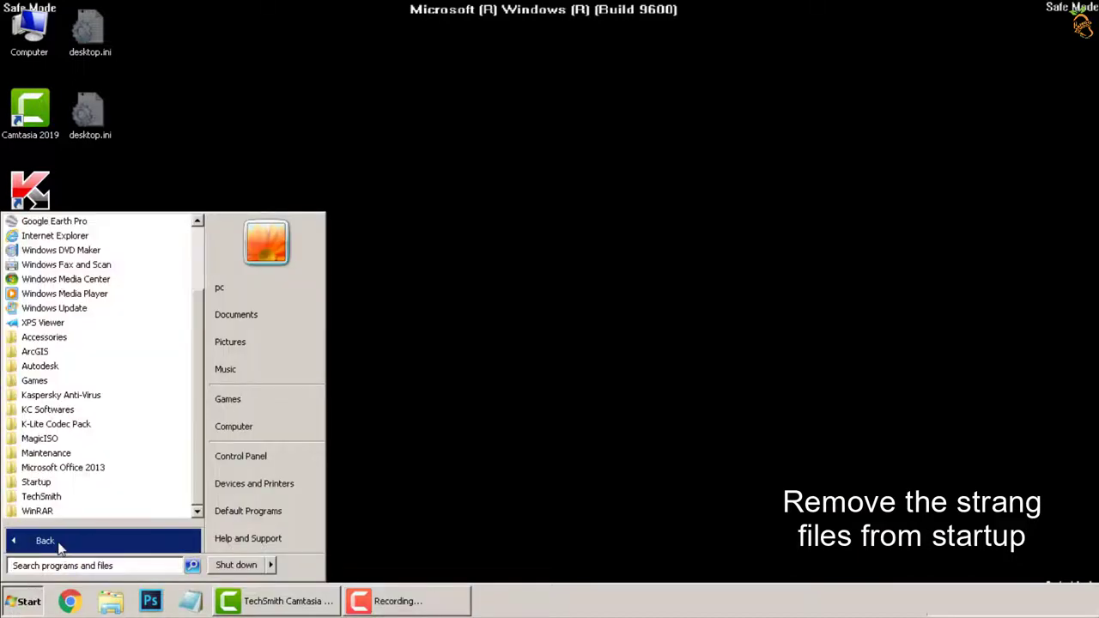
right_click(36, 485)
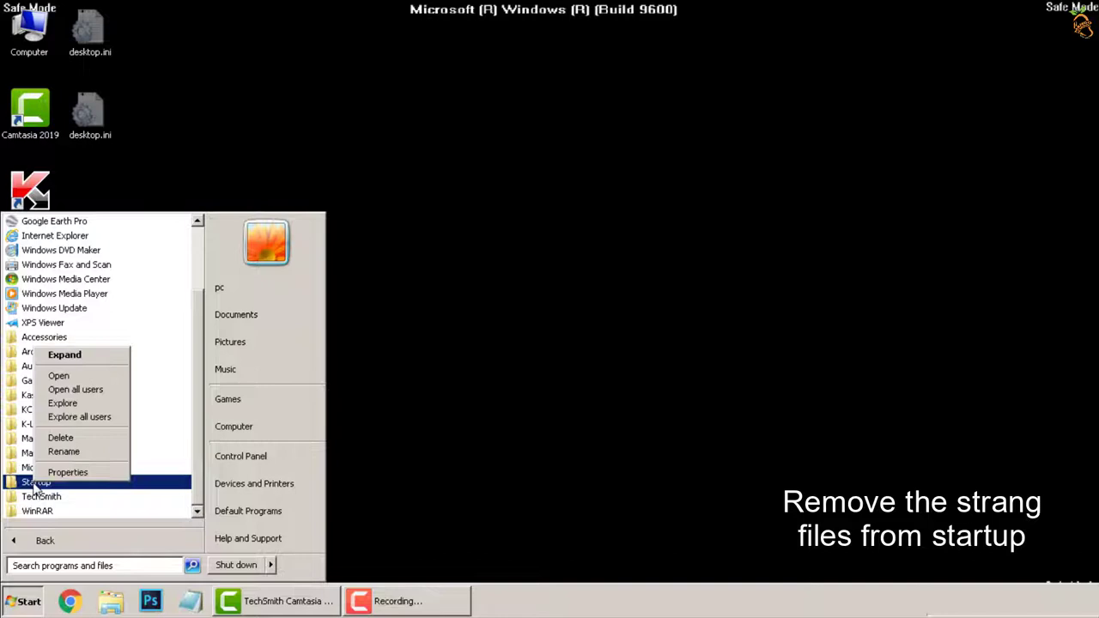
left_click(77, 375)
Delete the suspicious files fads.dll and xman6.exe from the Startup folder.
left_click(243, 144)
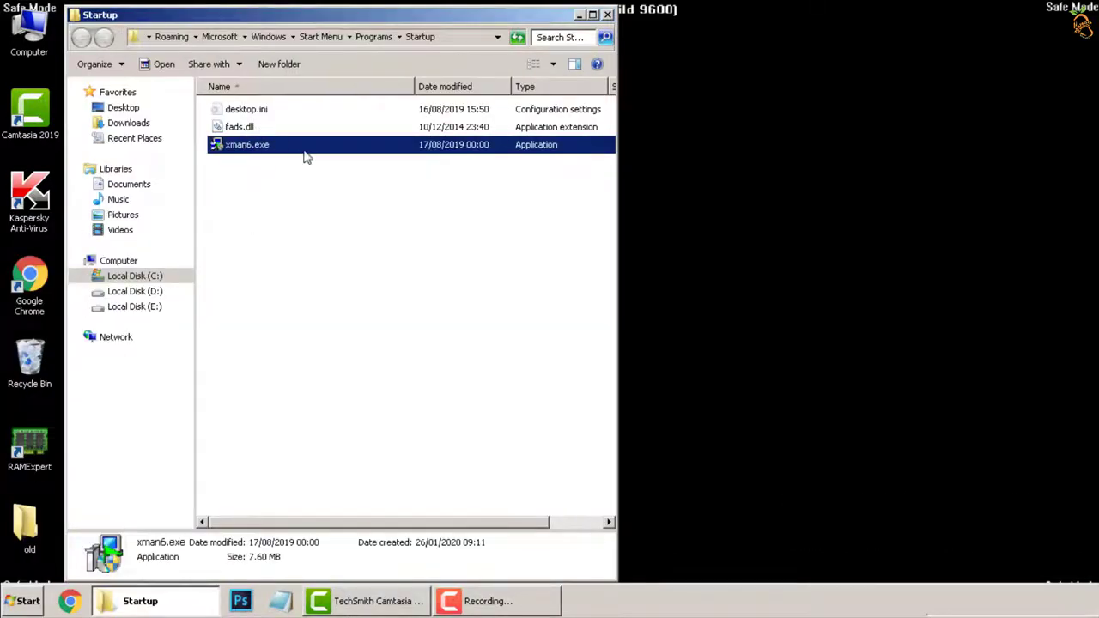
left_click(537, 128)
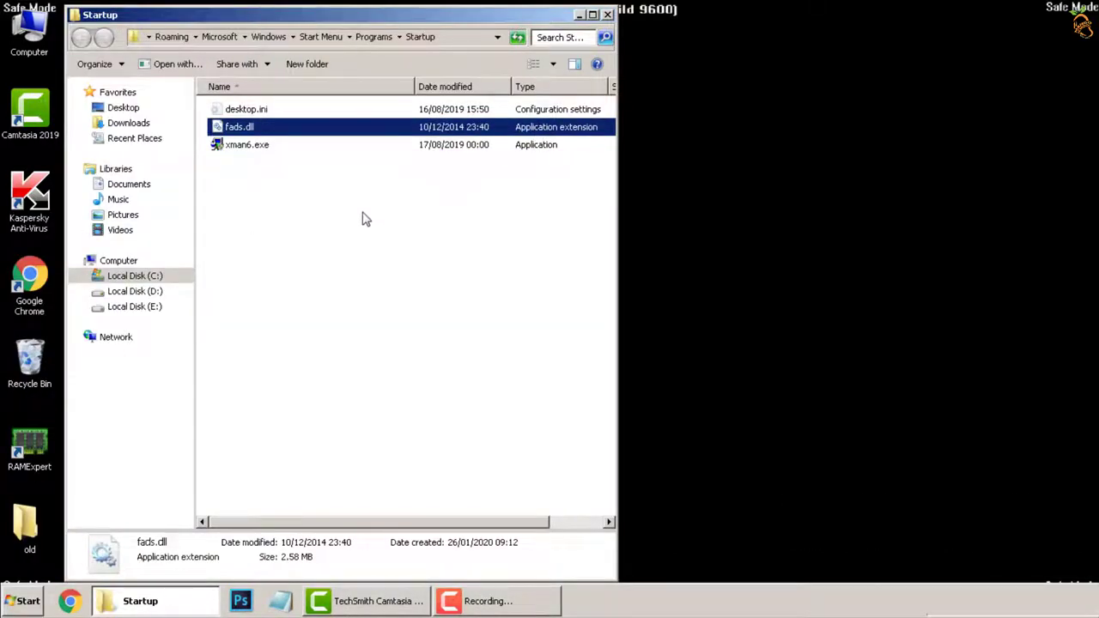
left_click_drag(358, 218, 228, 128)
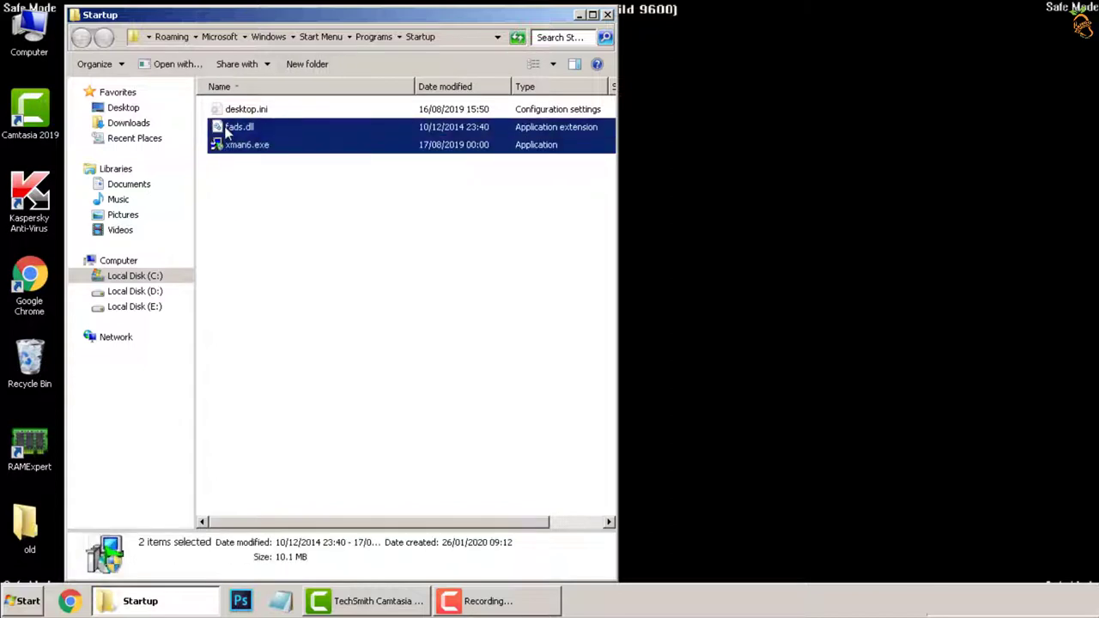
right_click(228, 129)
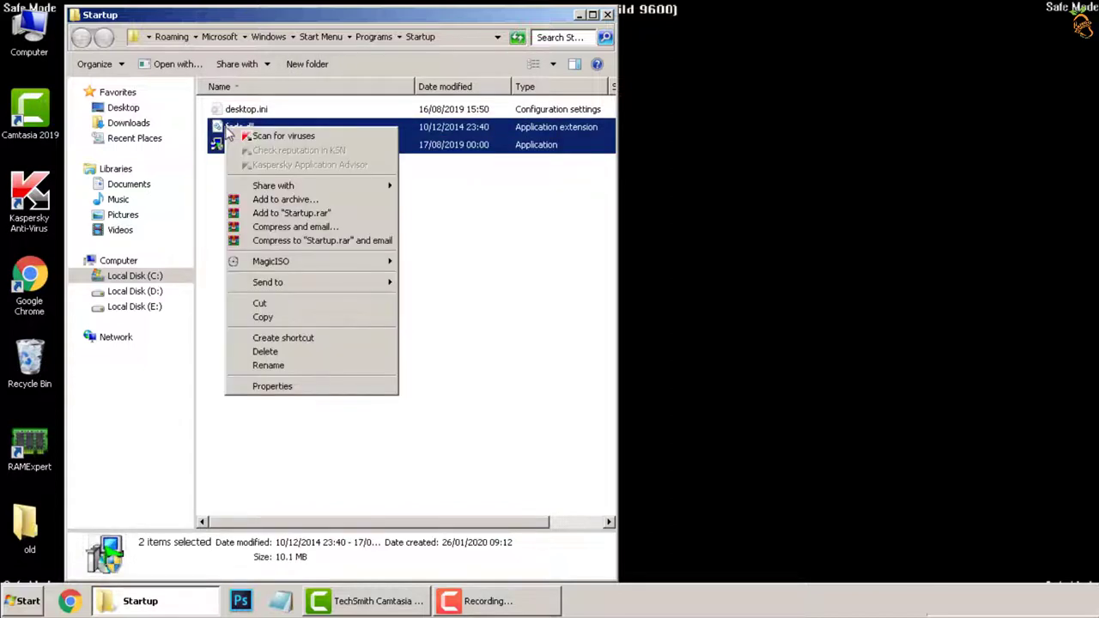
left_click(323, 352)
left_click(618, 316)
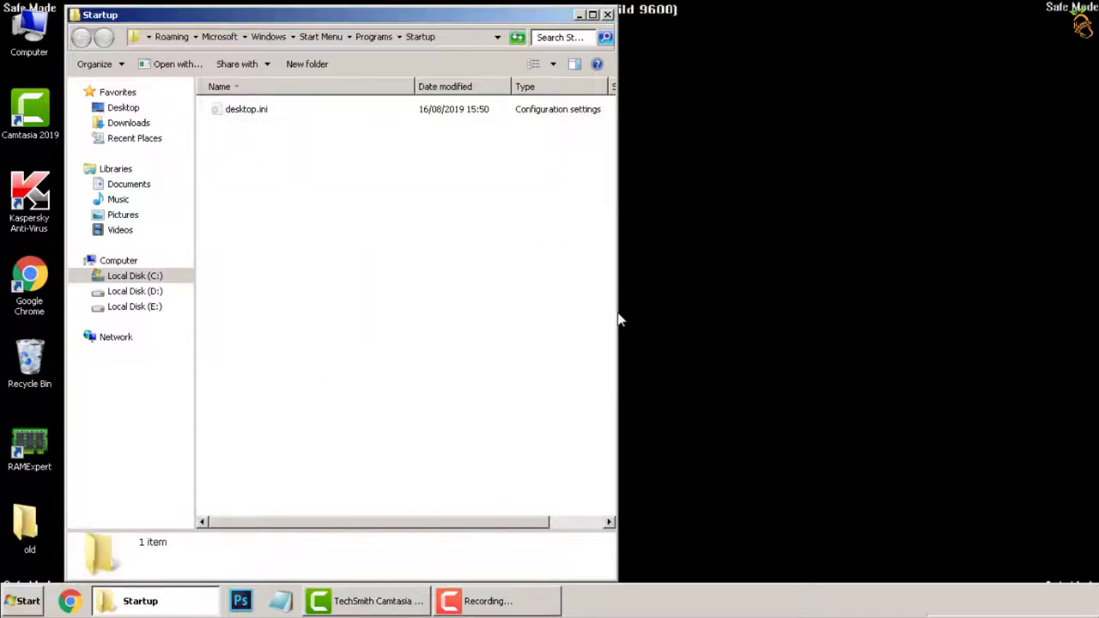
Close the Startup folder window, search for regedit and launch Registry Editor.
left_click(607, 15)
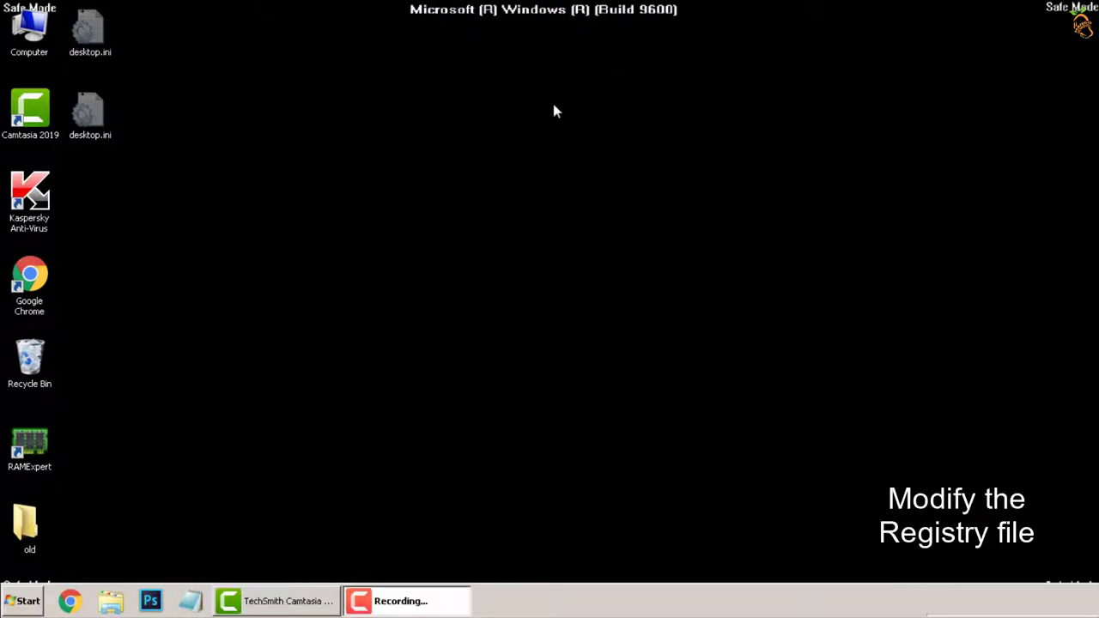
left_click(22, 602)
type("re")
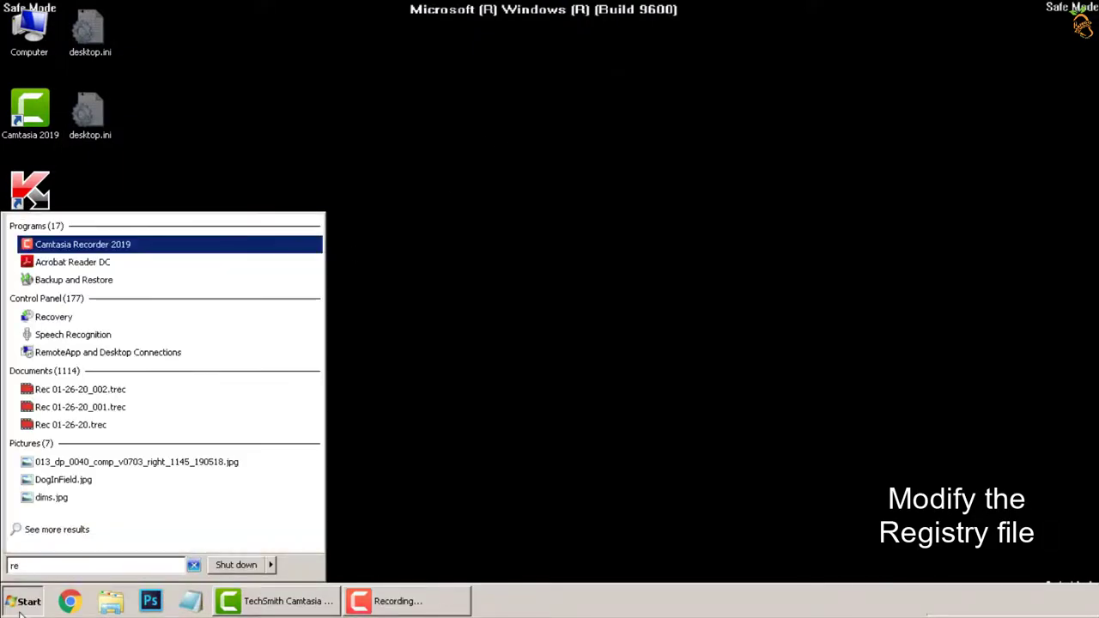
type("ged")
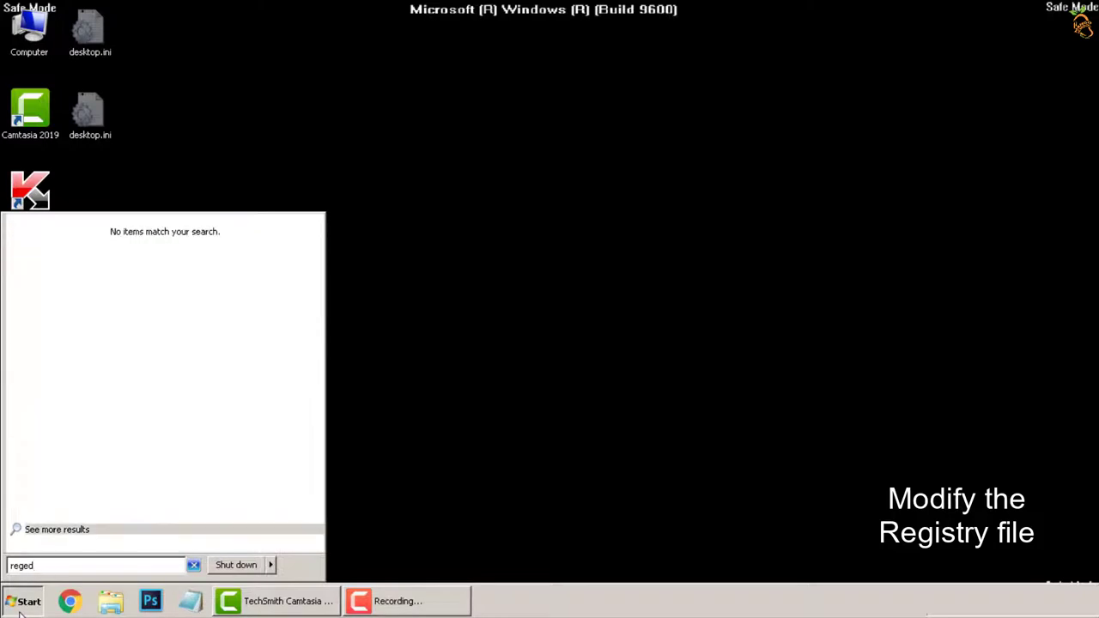
type("it")
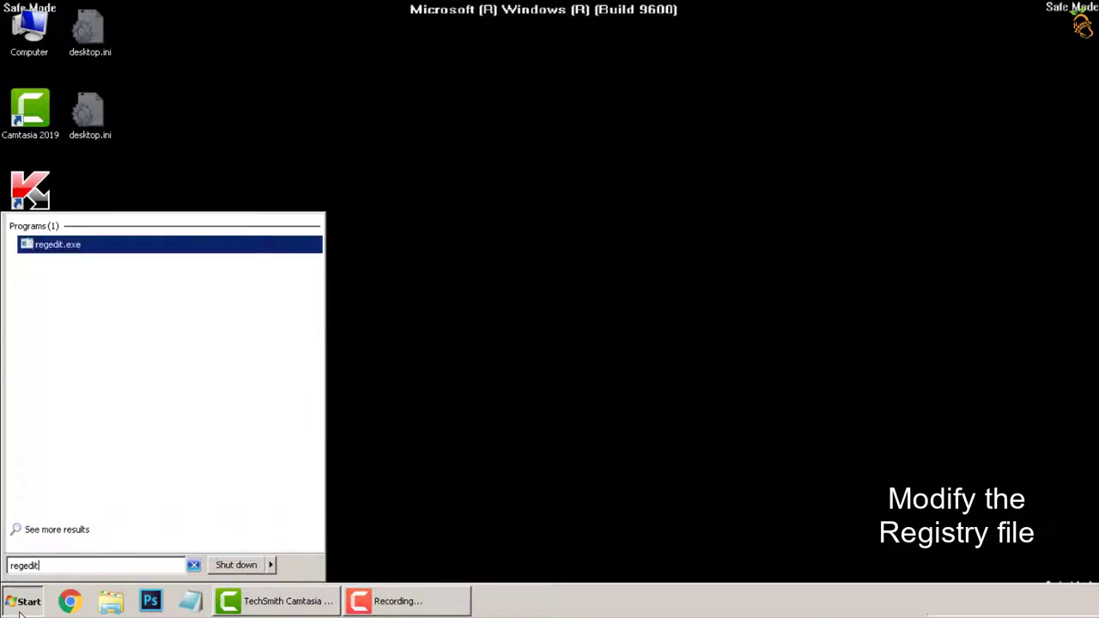
right_click(56, 248)
left_click(93, 273)
Collapse the registry tree back to the top-level keys under Computer.
key("Left")
key("Left")
key("Left")
key("Left")
key("Left")
key("Left")
key("Left")
key("Left")
key("Left")
key("Left")
key("Left")
key("Left")
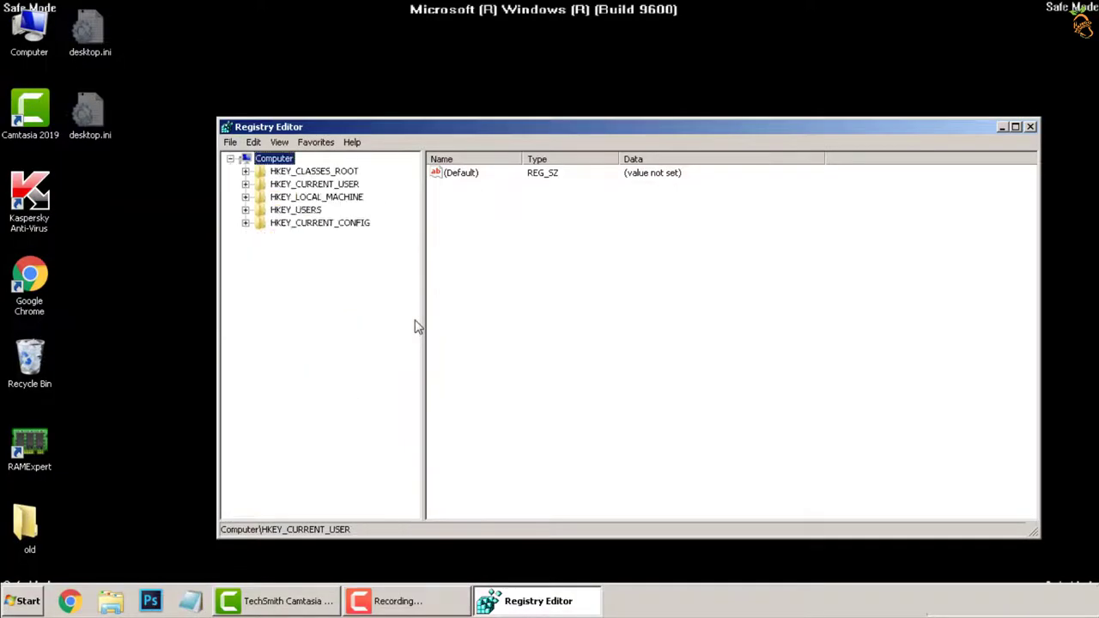
left_click(231, 158)
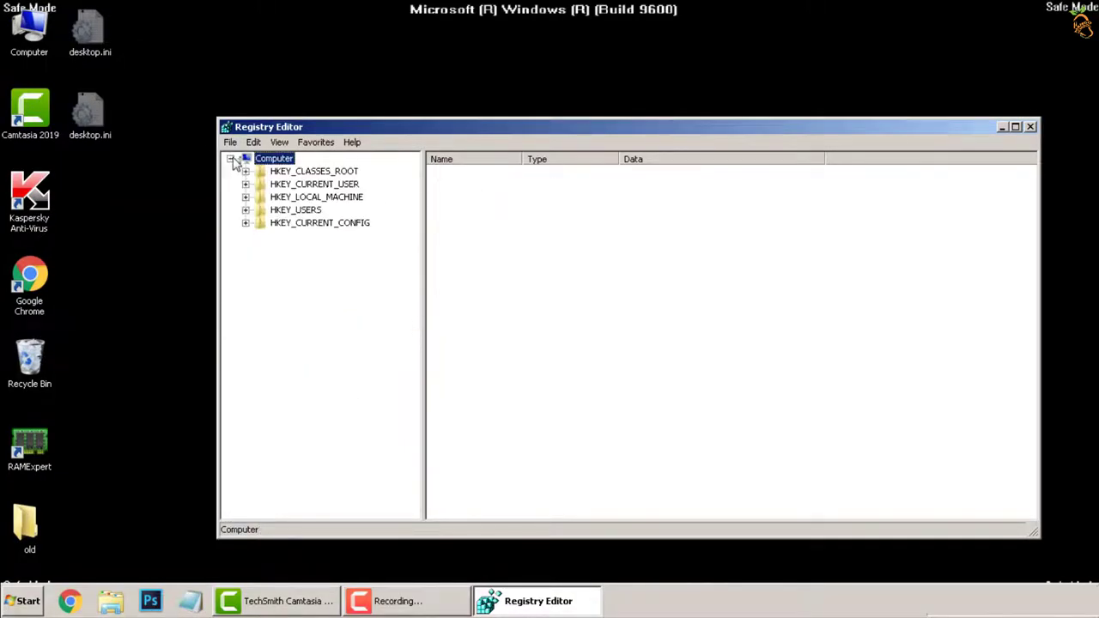
Open the registry key HKEY_LOCAL_MACHINE\SOFTWARE\Microsoft\Windows\CurrentVersion\Run.
left_click(296, 198)
left_click(246, 196)
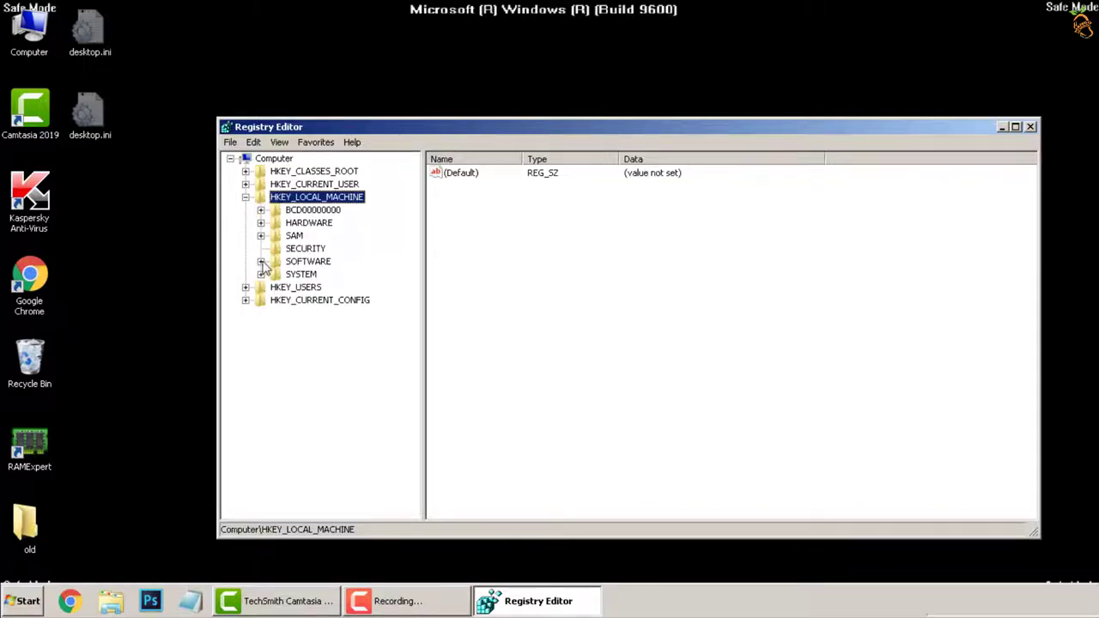
left_click(261, 262)
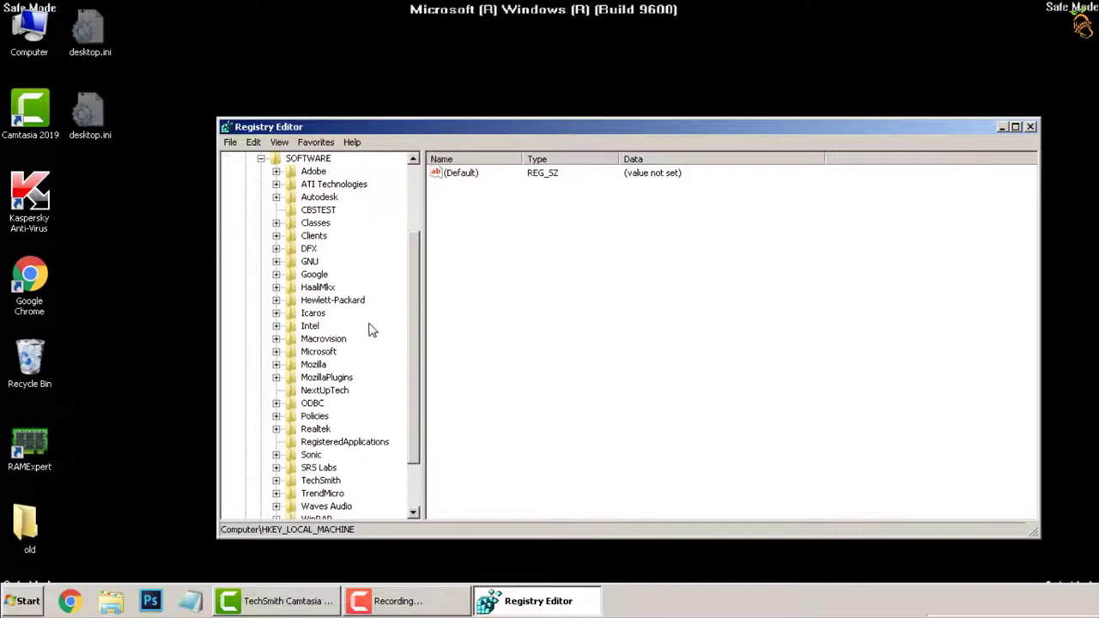
left_click(276, 352)
left_click_drag(414, 246, 414, 424)
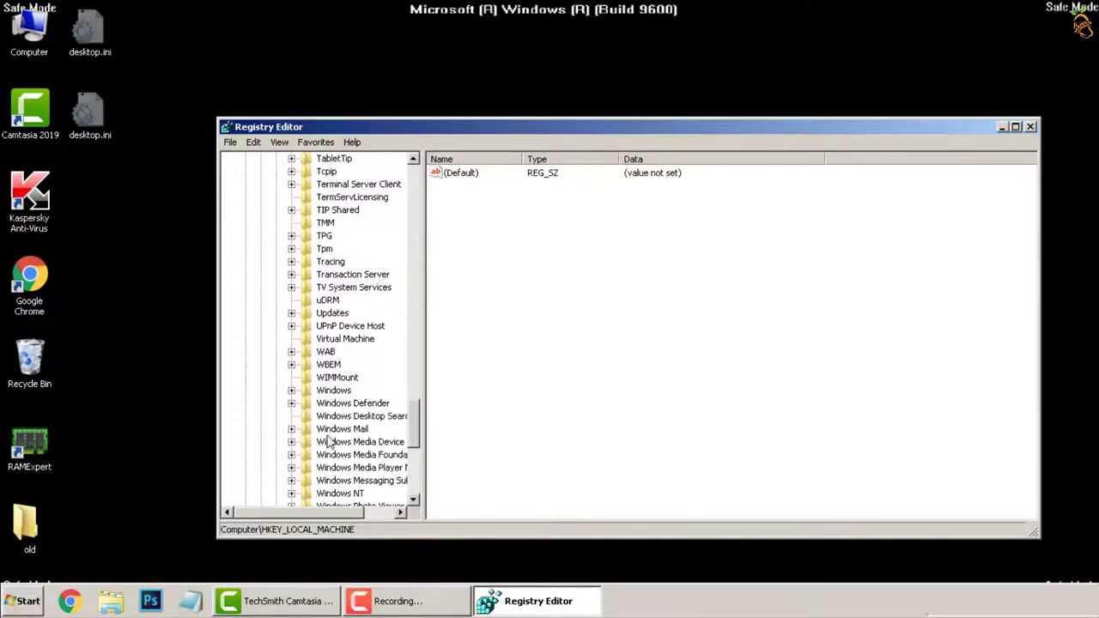
left_click(292, 391)
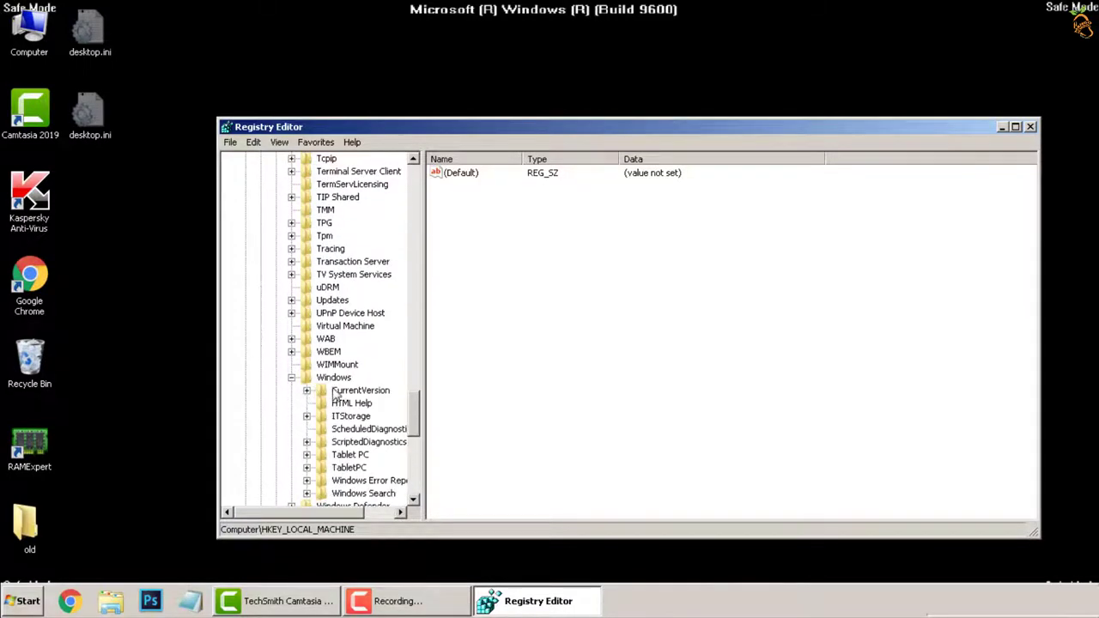
left_click_drag(413, 415, 413, 419)
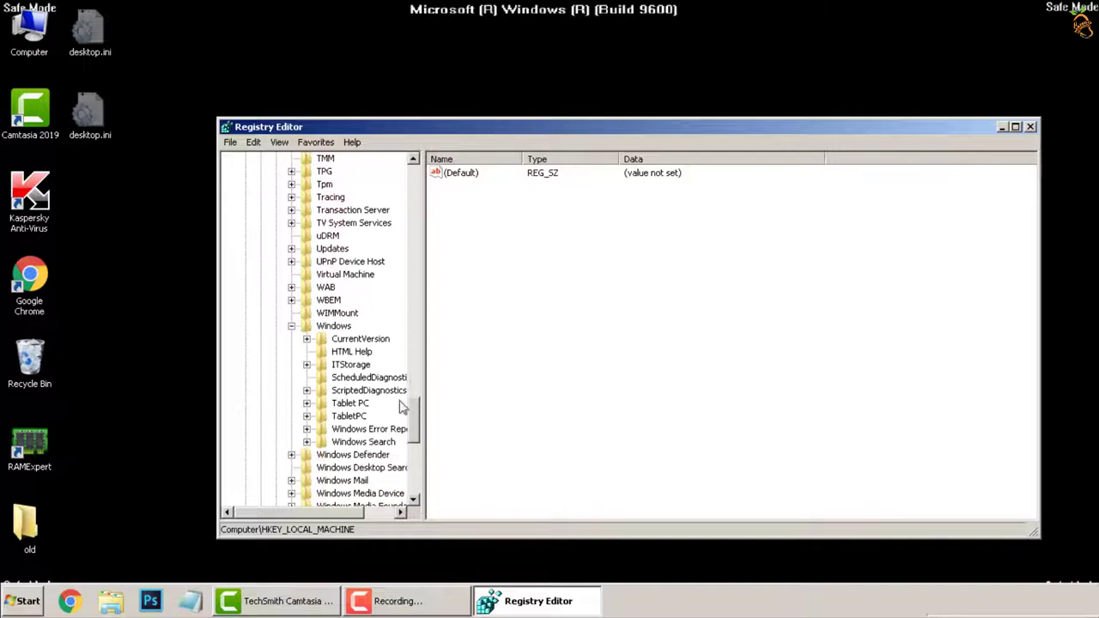
left_click(306, 339)
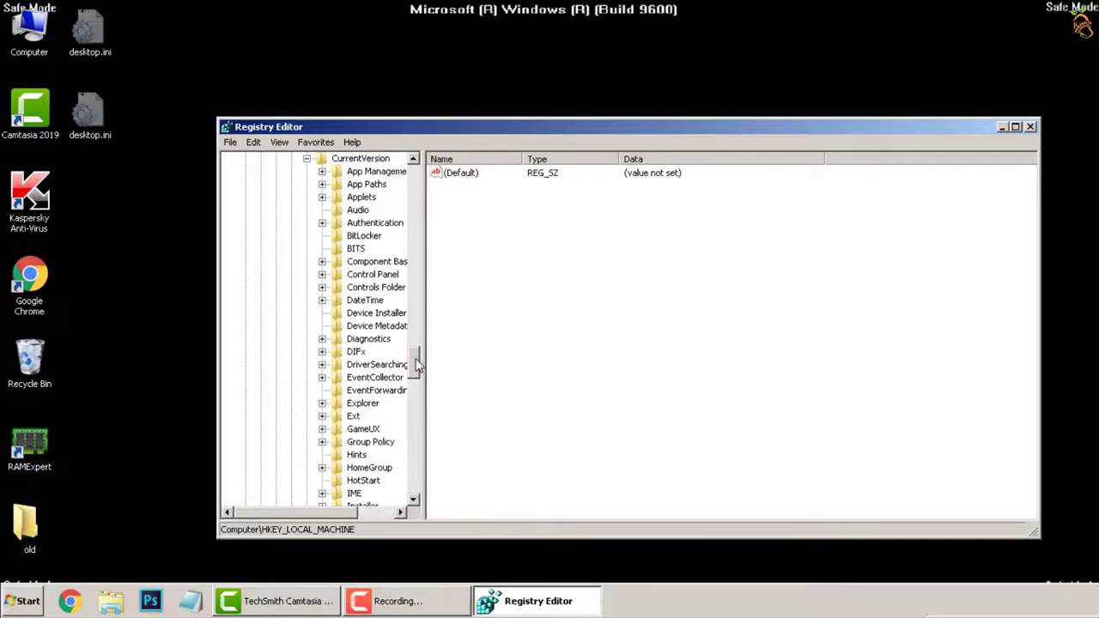
left_click_drag(416, 365, 419, 405)
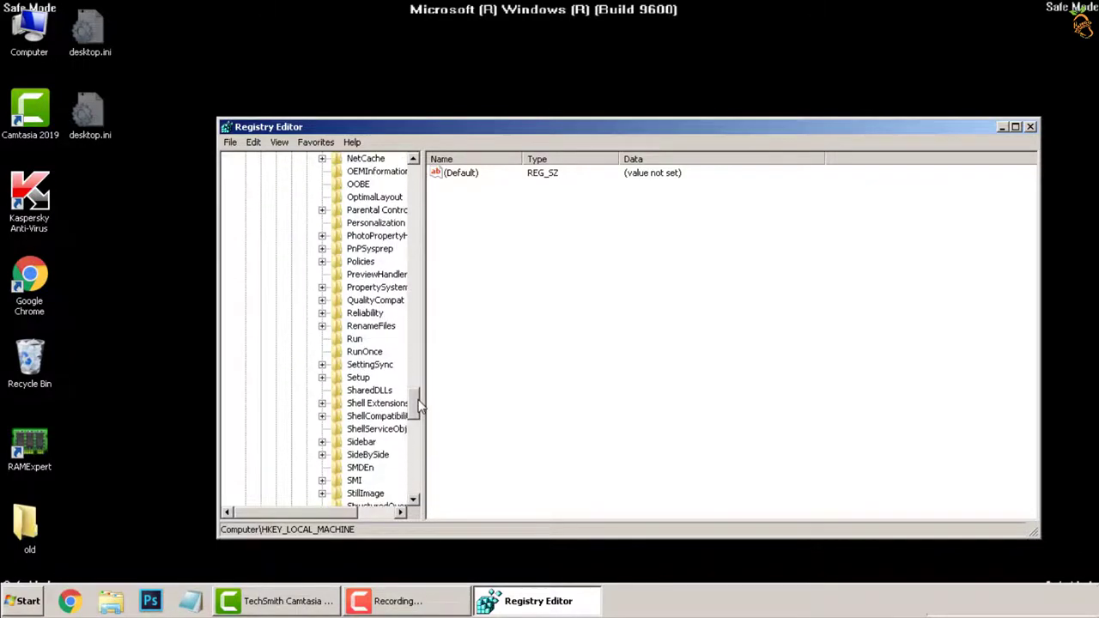
left_click(354, 340)
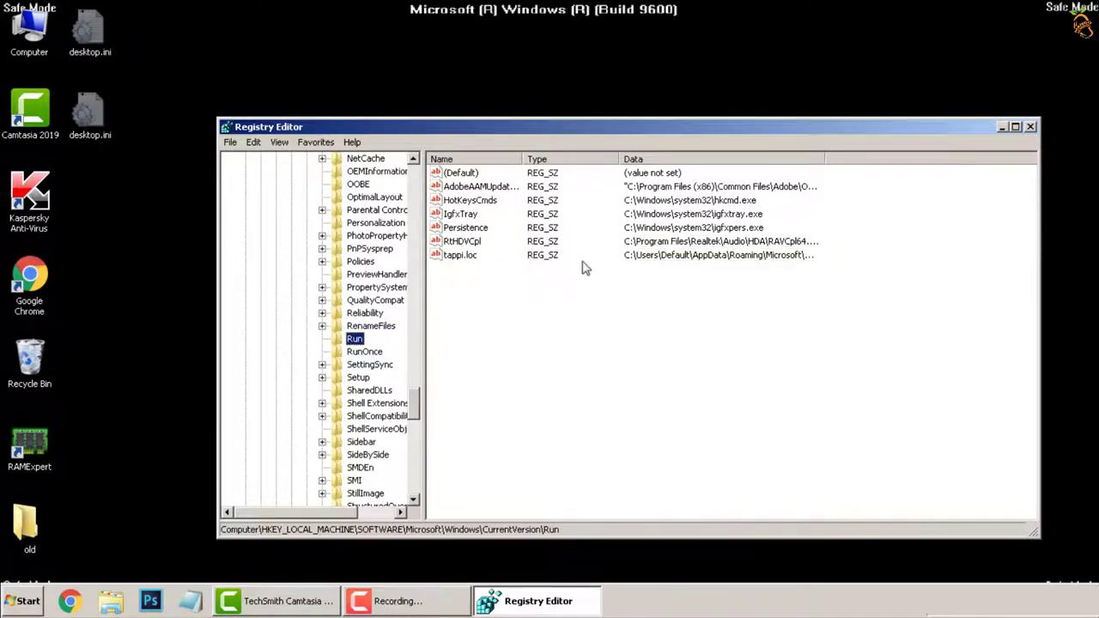
Delete the suspicious tappi.loc value from the HKEY_LOCAL_MACHINE Run key.
left_click(470, 260)
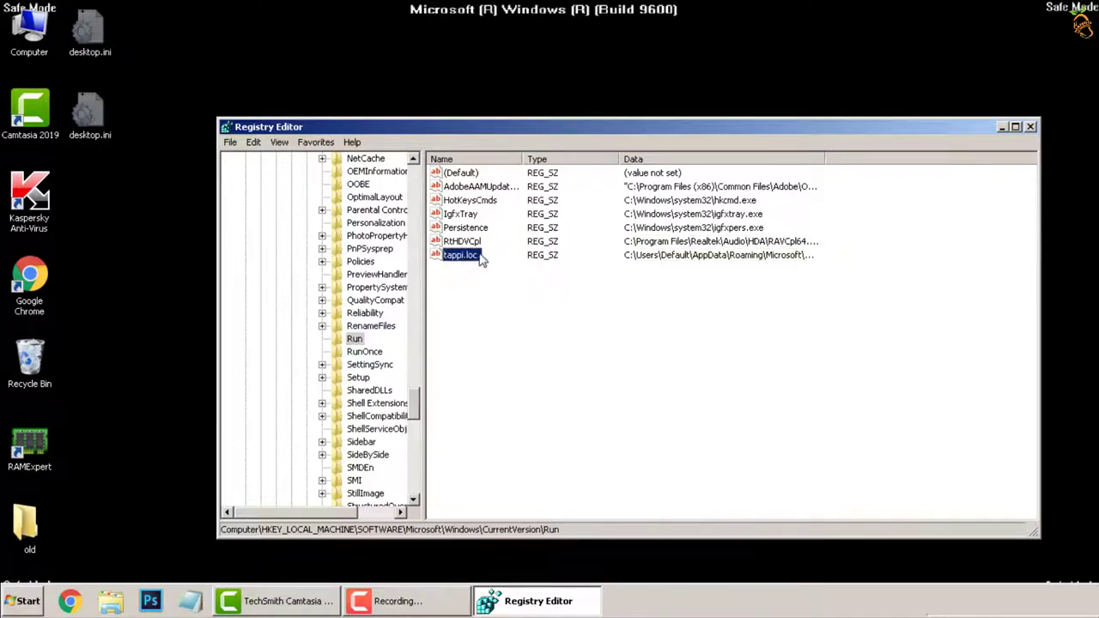
right_click(461, 261)
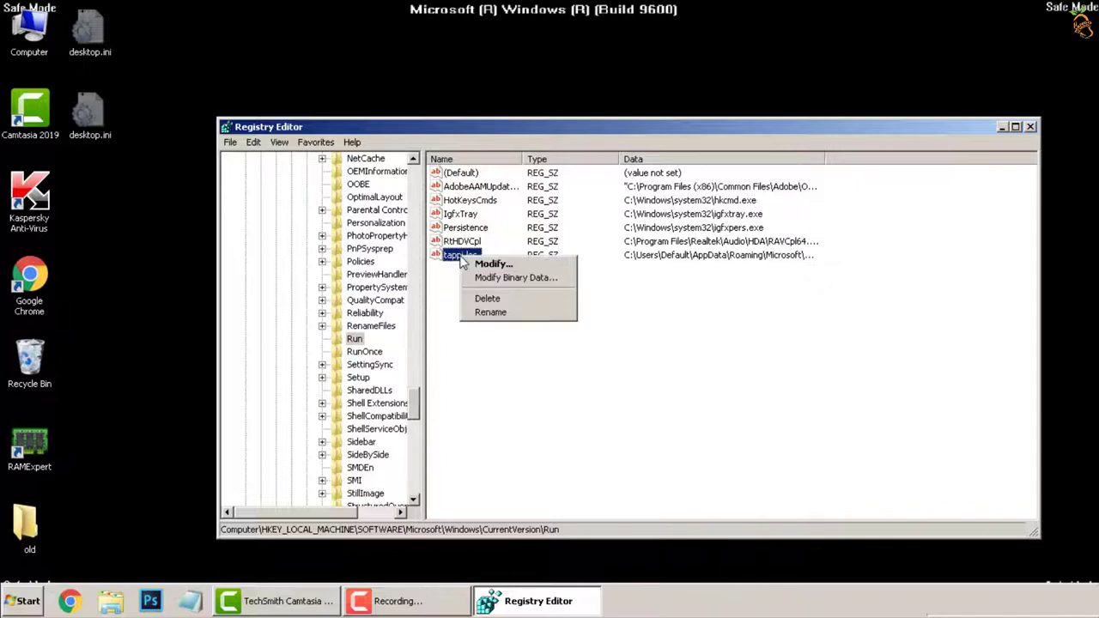
left_click(487, 298)
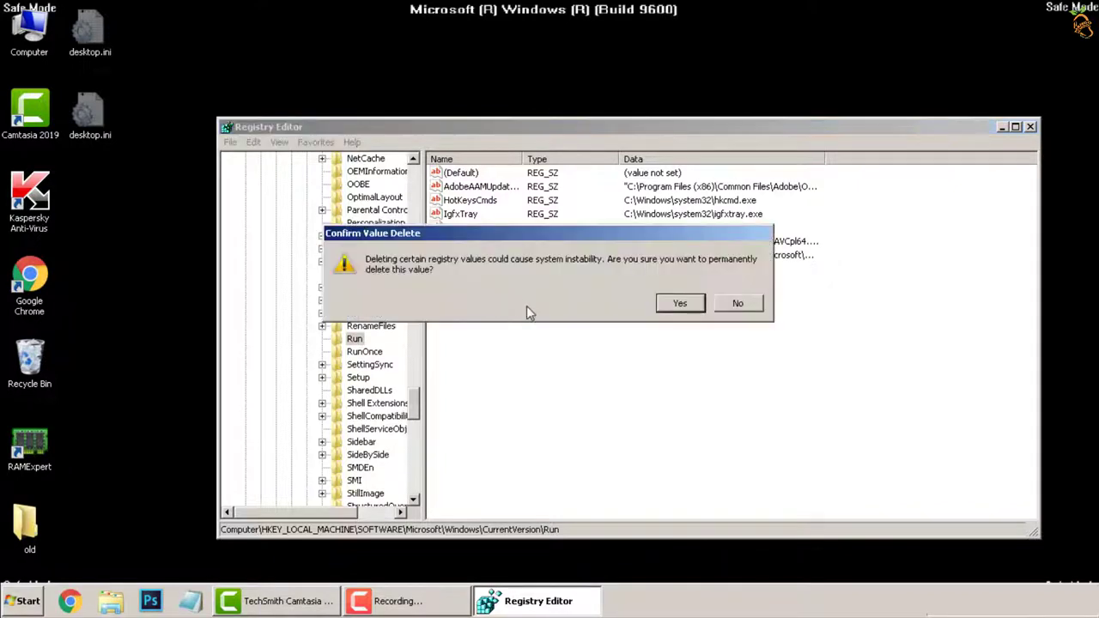
left_click(672, 304)
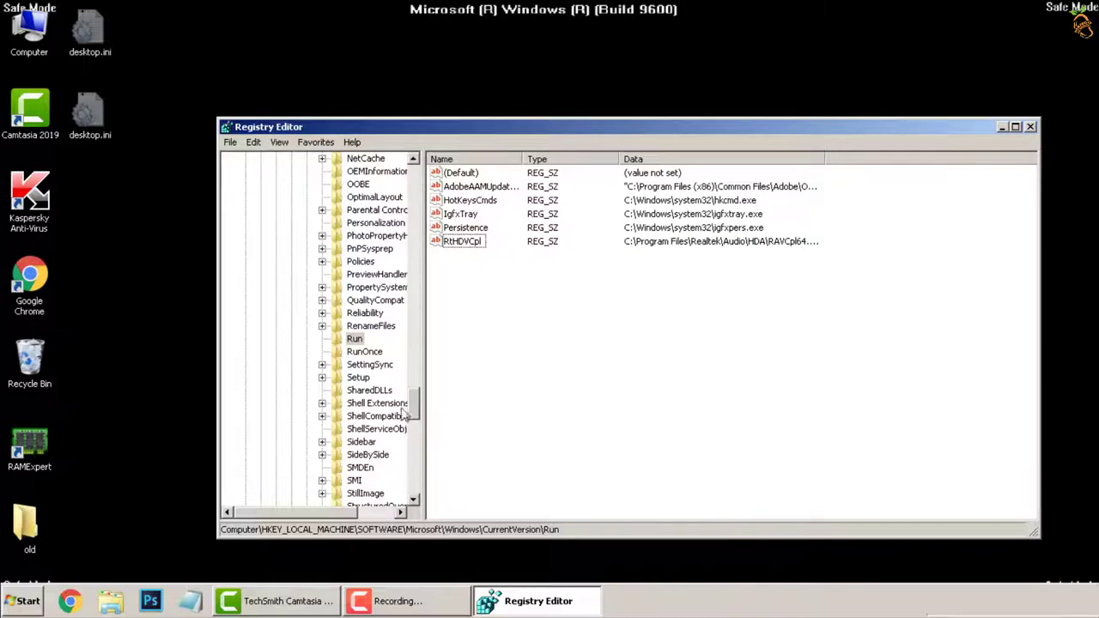
left_click(356, 341)
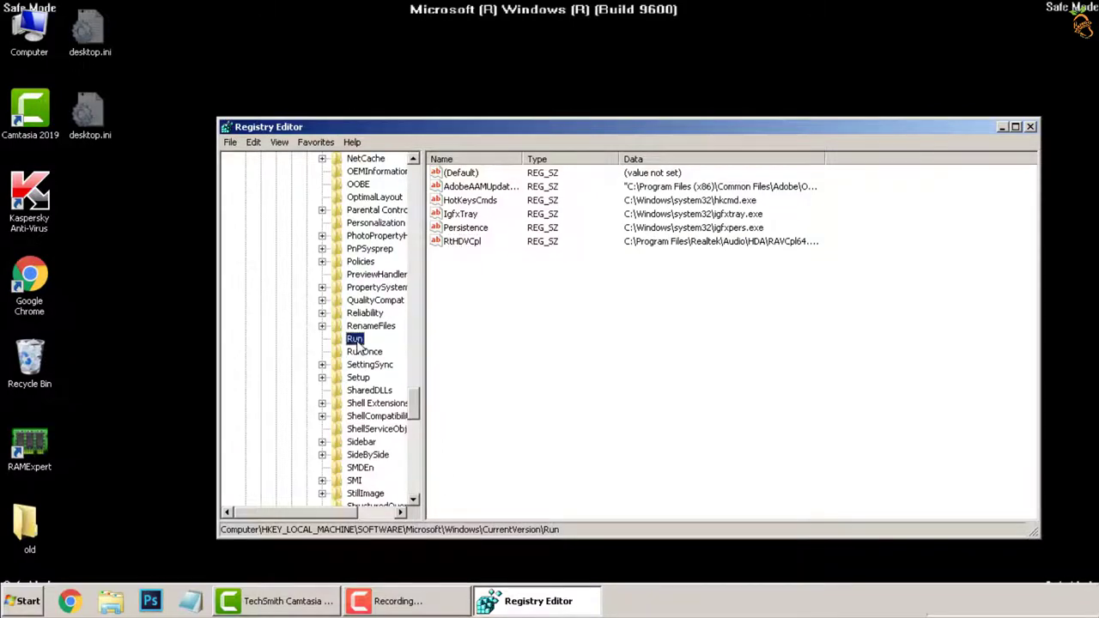
Collapse the HKEY_LOCAL_MACHINE branch and expand HKEY_CURRENT_USER in the registry tree.
left_click_drag(411, 400, 421, 171)
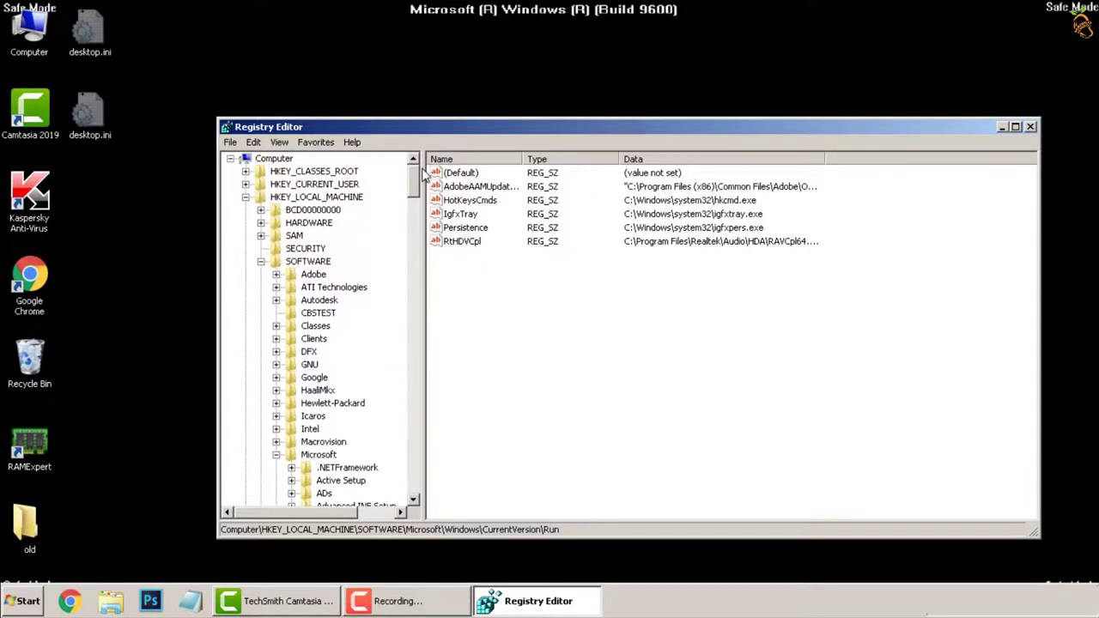
left_click(245, 197)
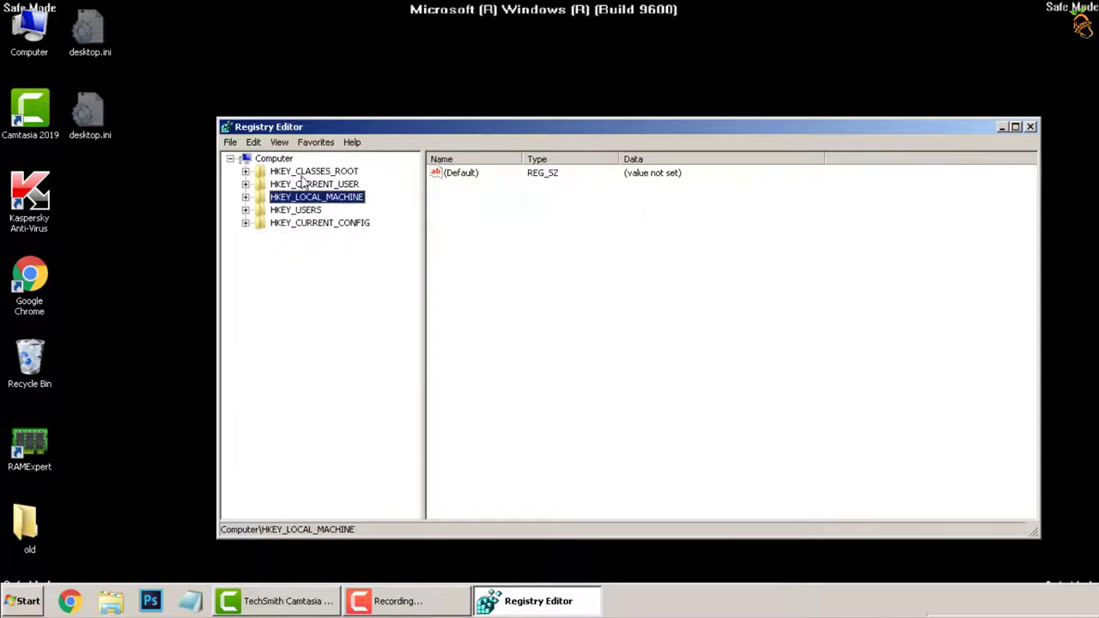
left_click(337, 185)
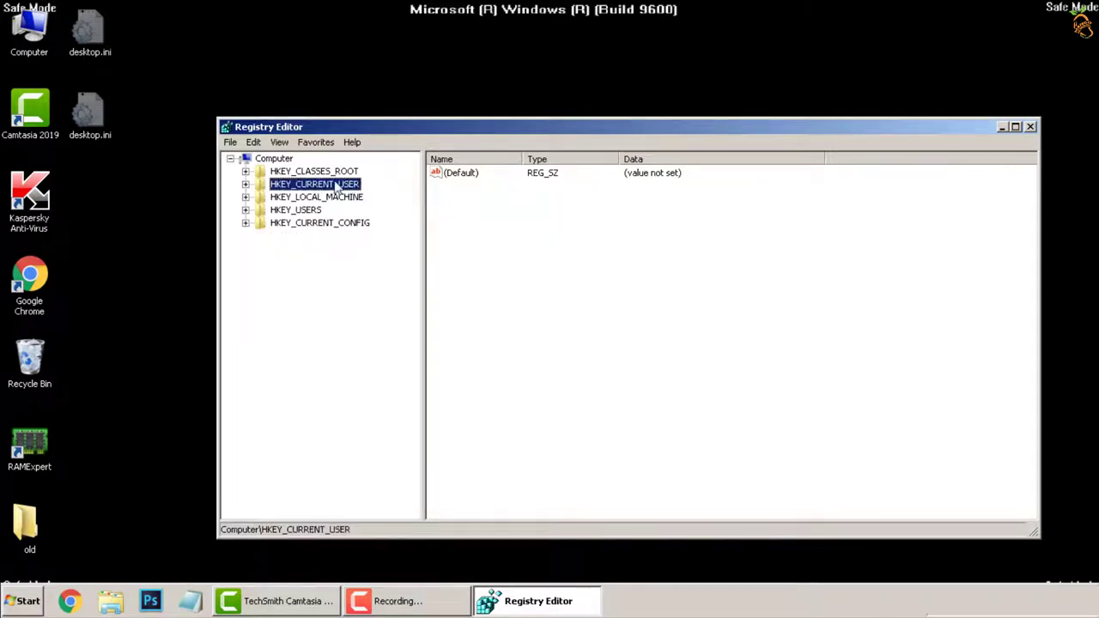
left_click(245, 184)
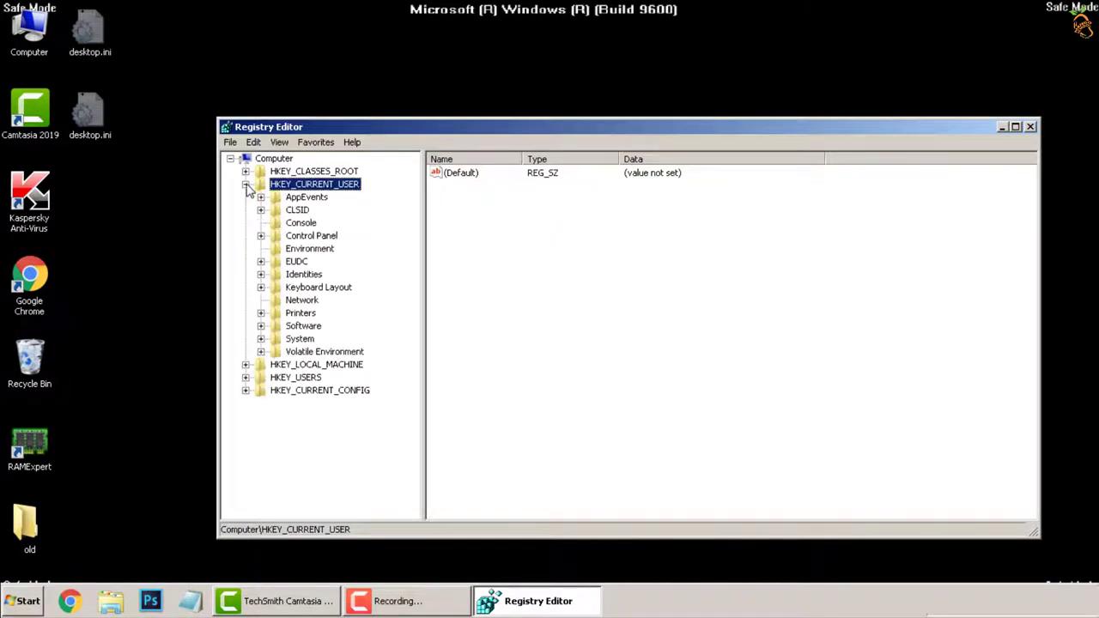
Open the Run key under HKEY_CURRENT_USER\Software\Microsoft\Windows\CurrentVersion.
double_click(301, 327)
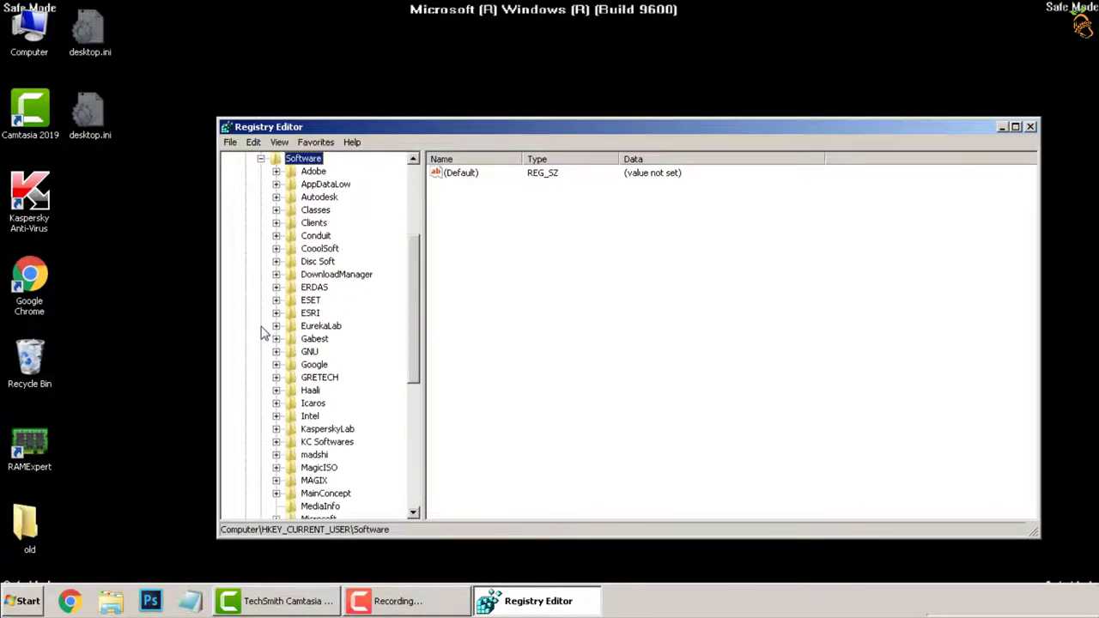
left_click_drag(413, 358, 414, 429)
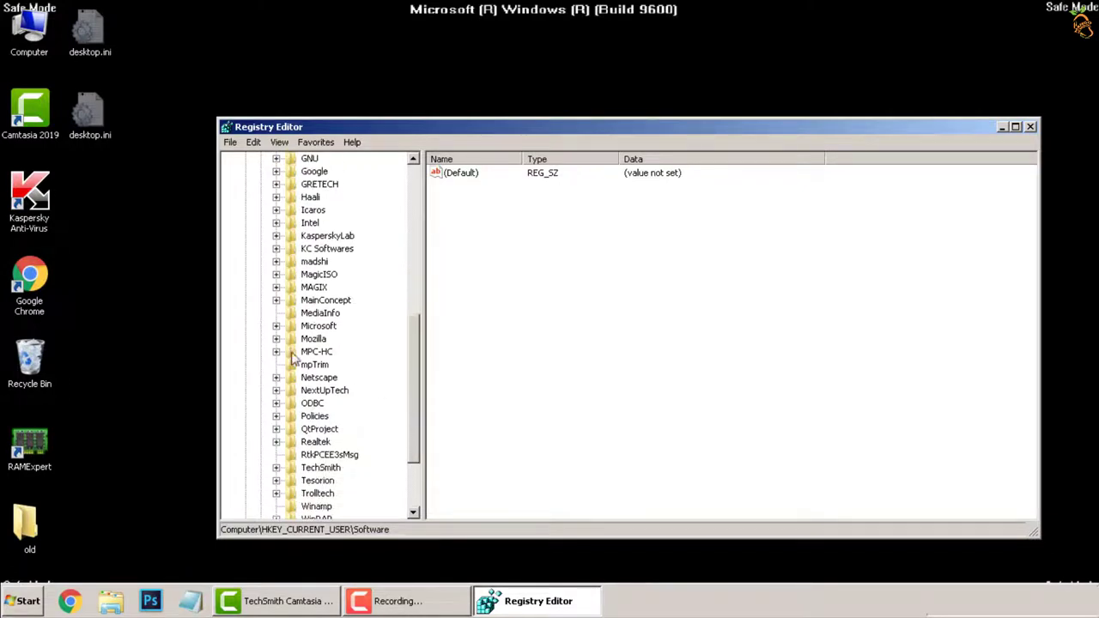
left_click(319, 326)
left_click(276, 325)
scroll(406, 324, "down", 12)
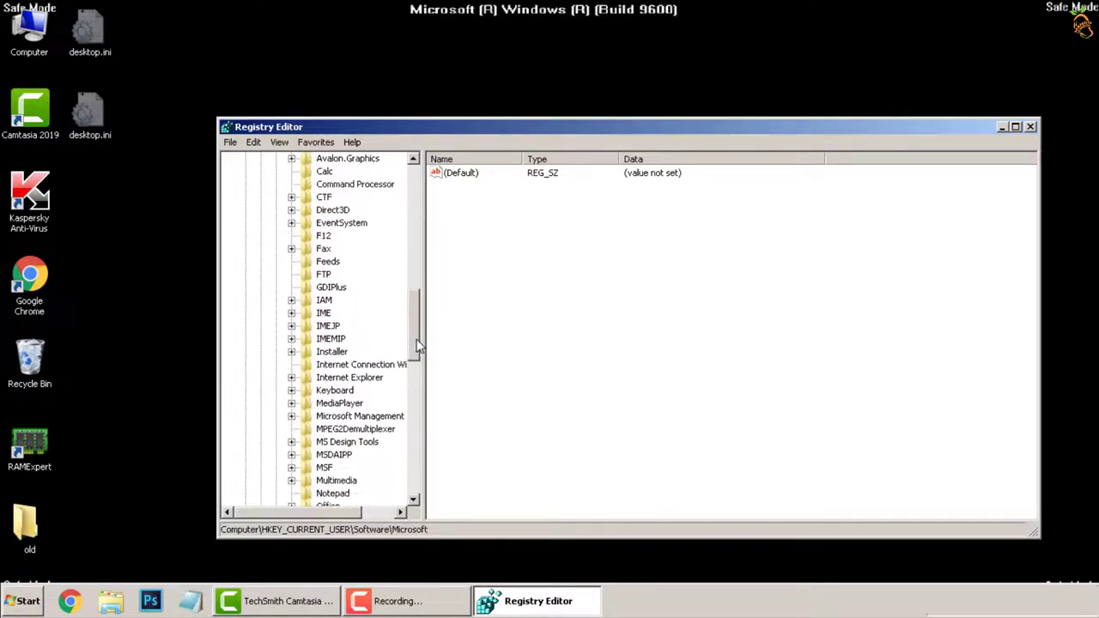
left_click(333, 327)
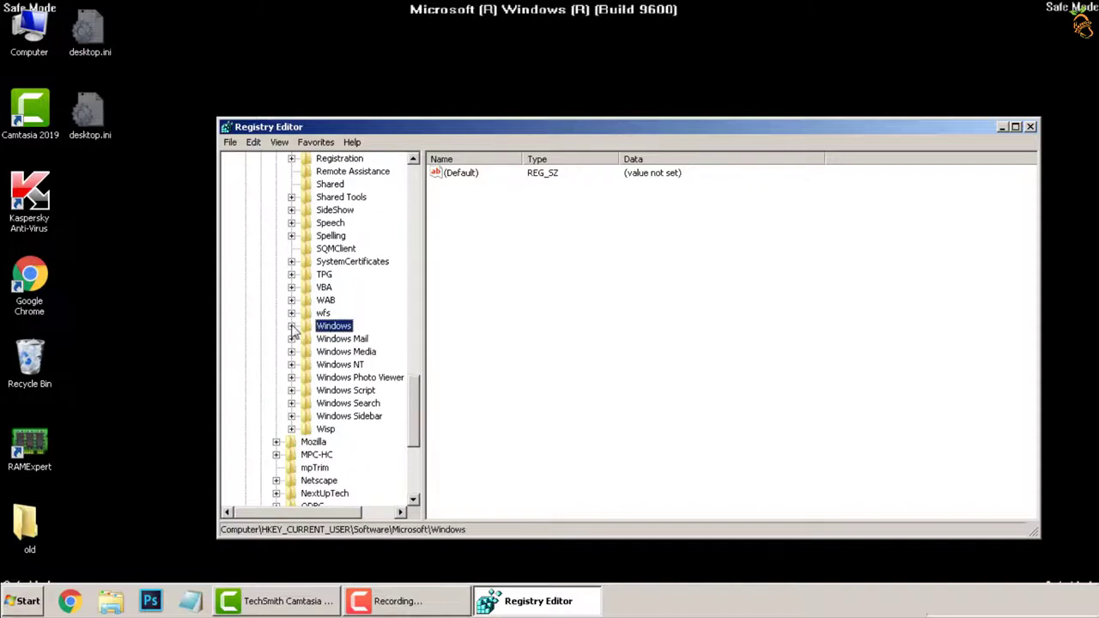
left_click(291, 326)
left_click(343, 340)
left_click(307, 339)
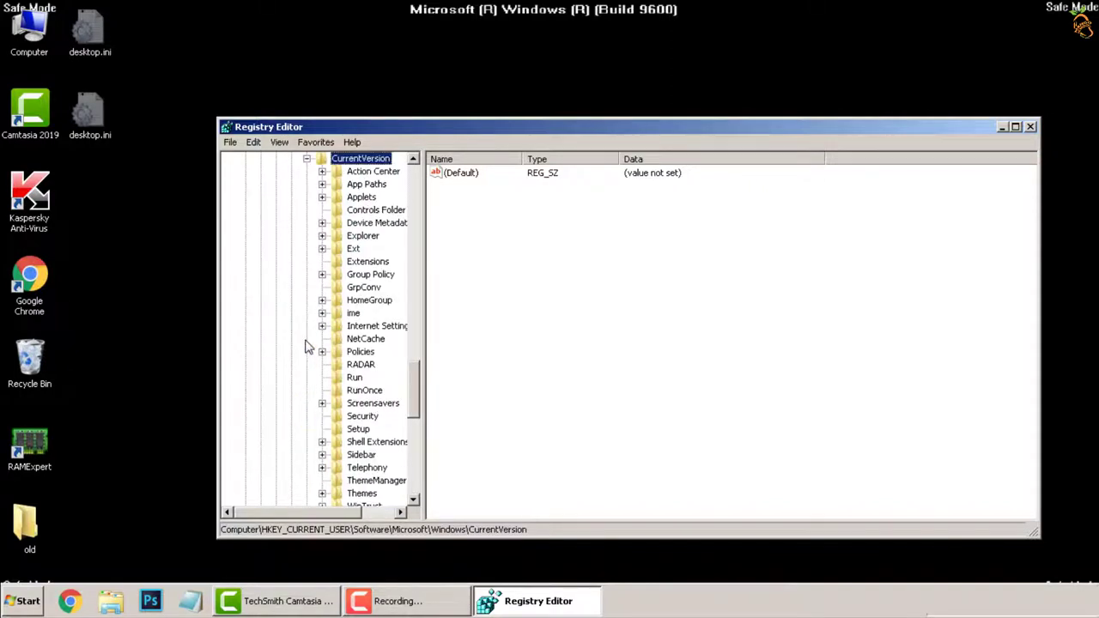
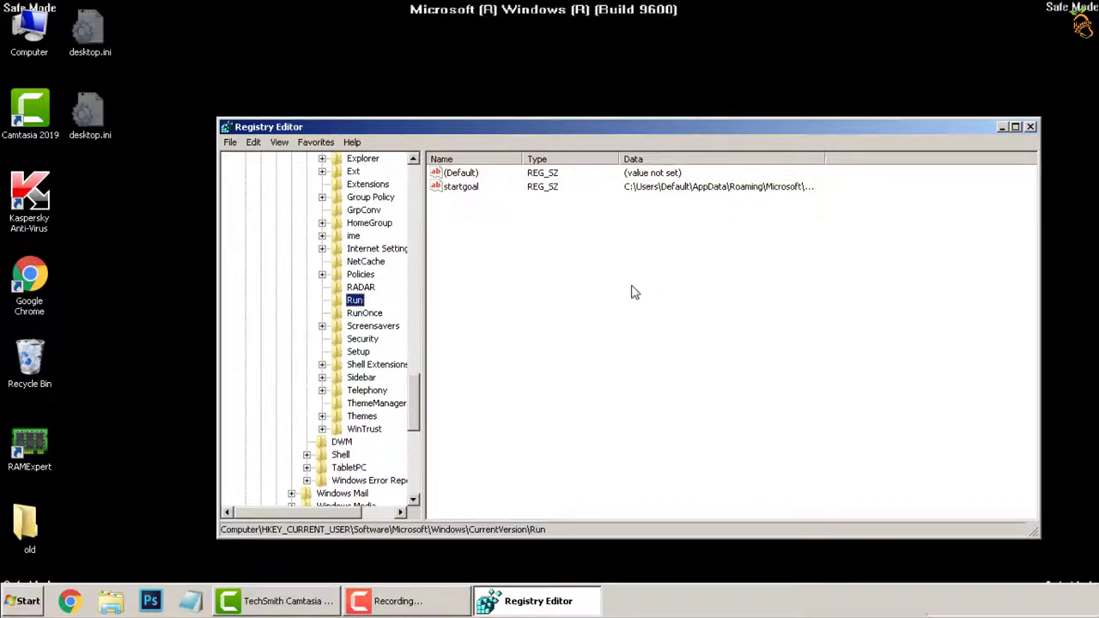
Delete the suspicious startgoal value from the HKEY_CURRENT_USER Run key and close Registry Editor.
left_click(458, 186)
right_click(452, 189)
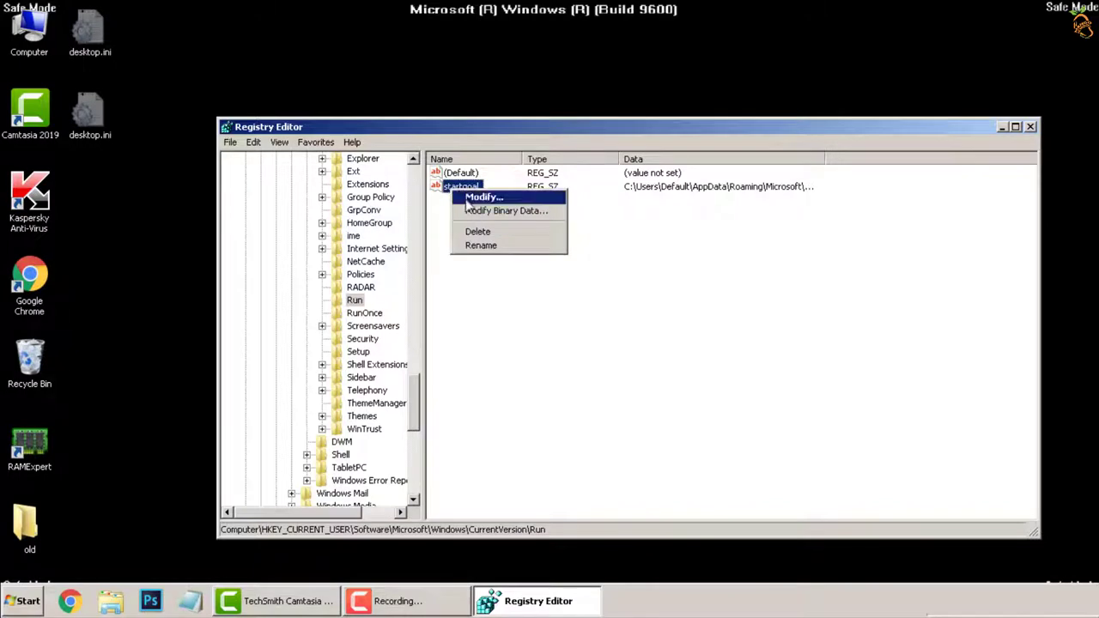
left_click(479, 231)
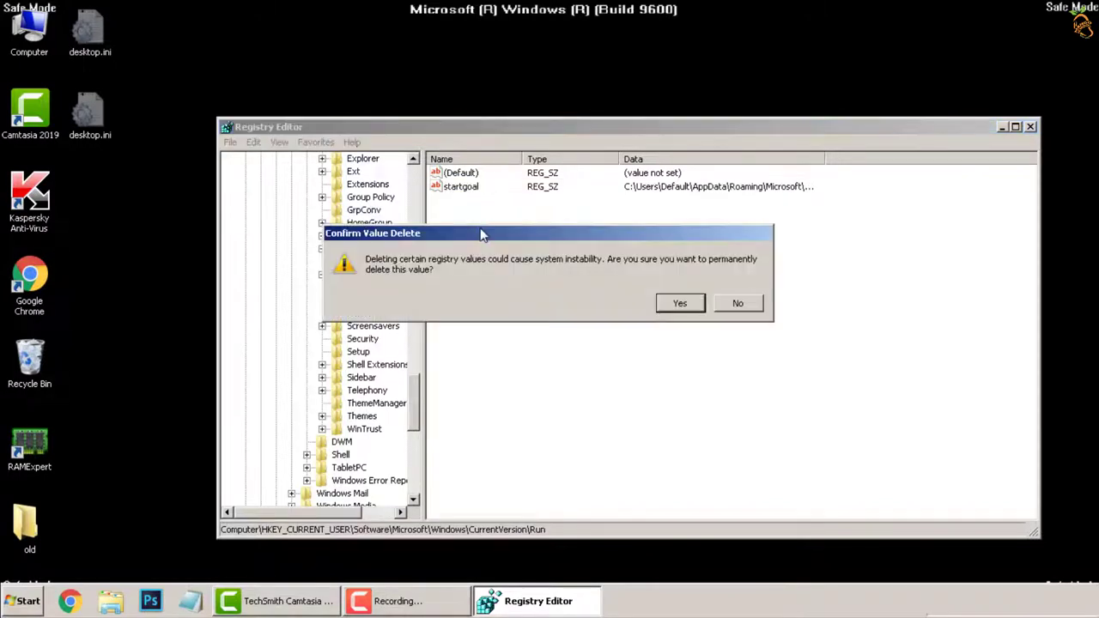
left_click(680, 304)
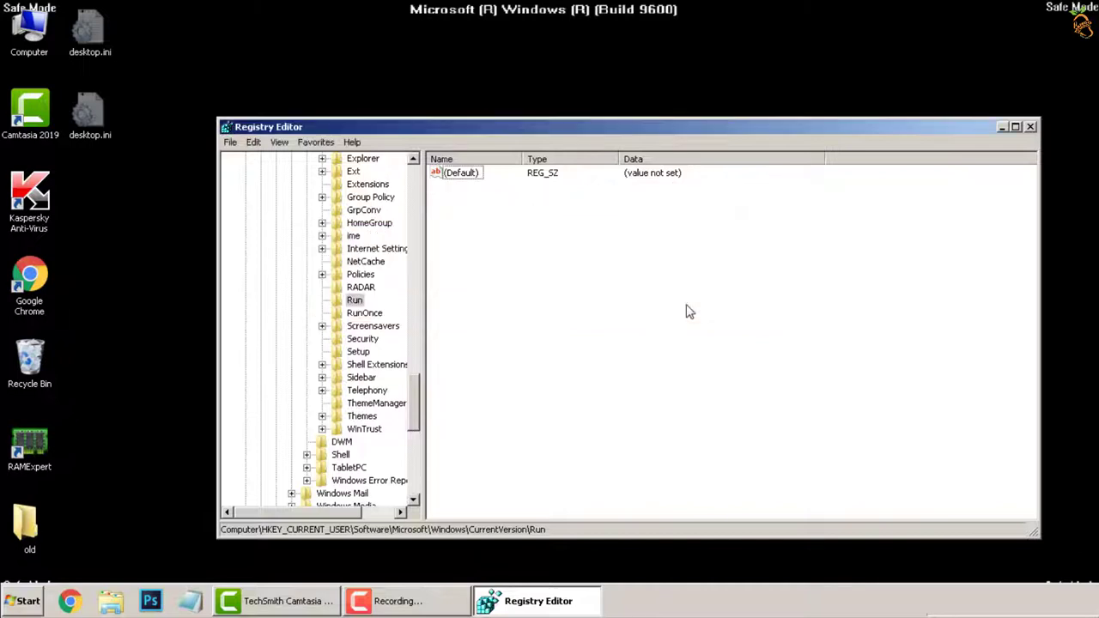
left_click(1030, 127)
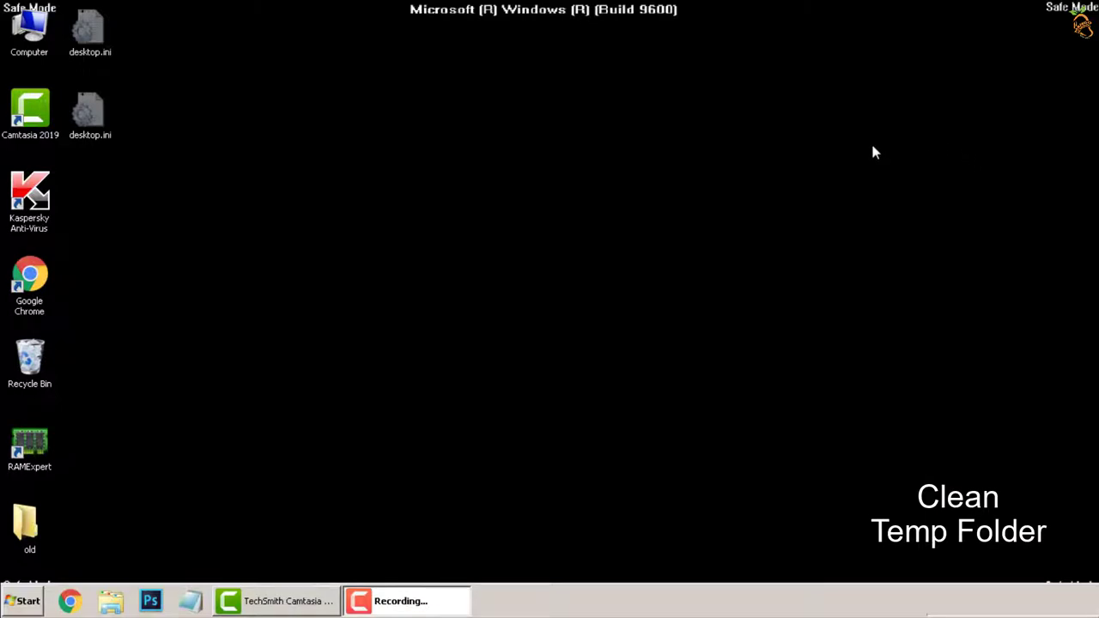
Open the user's Temp folder by running %temp%.
key("super+r")
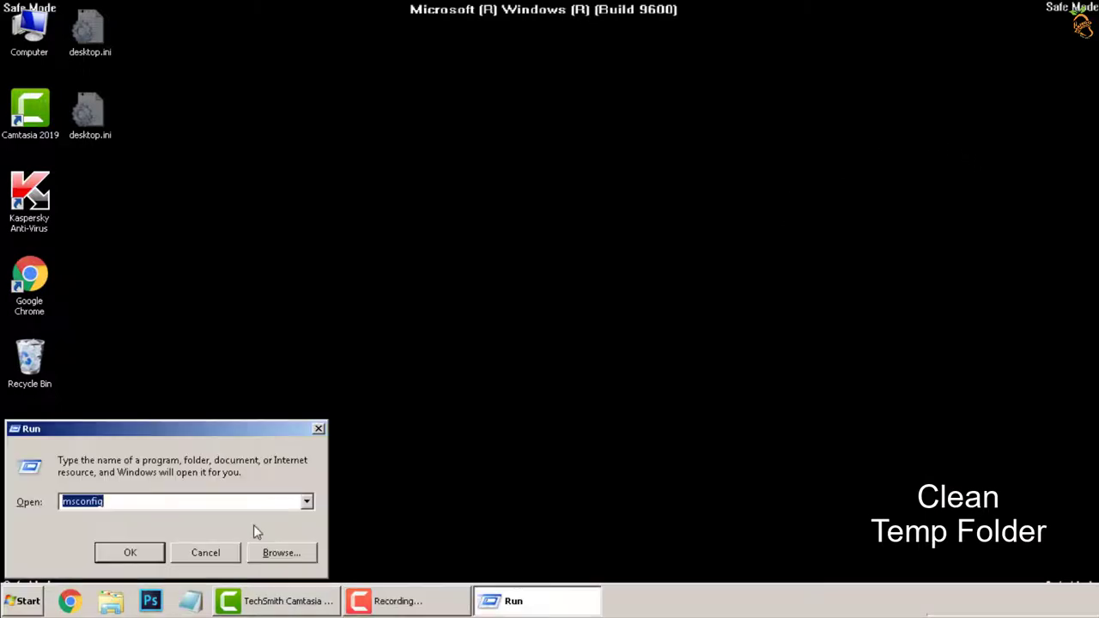
type("%")
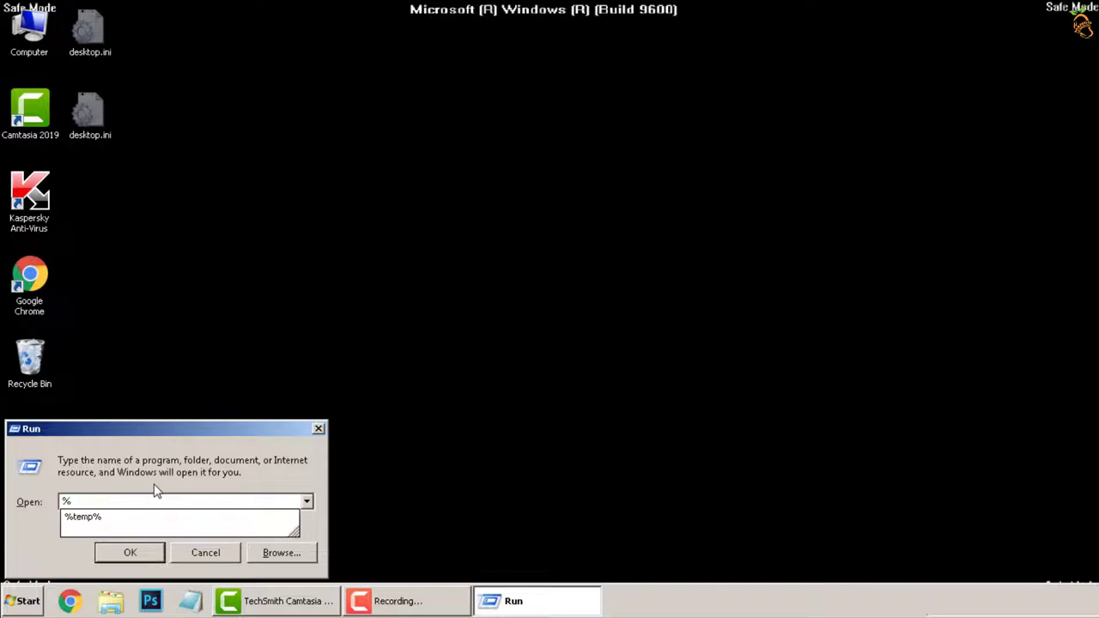
type("temp%")
left_click(135, 558)
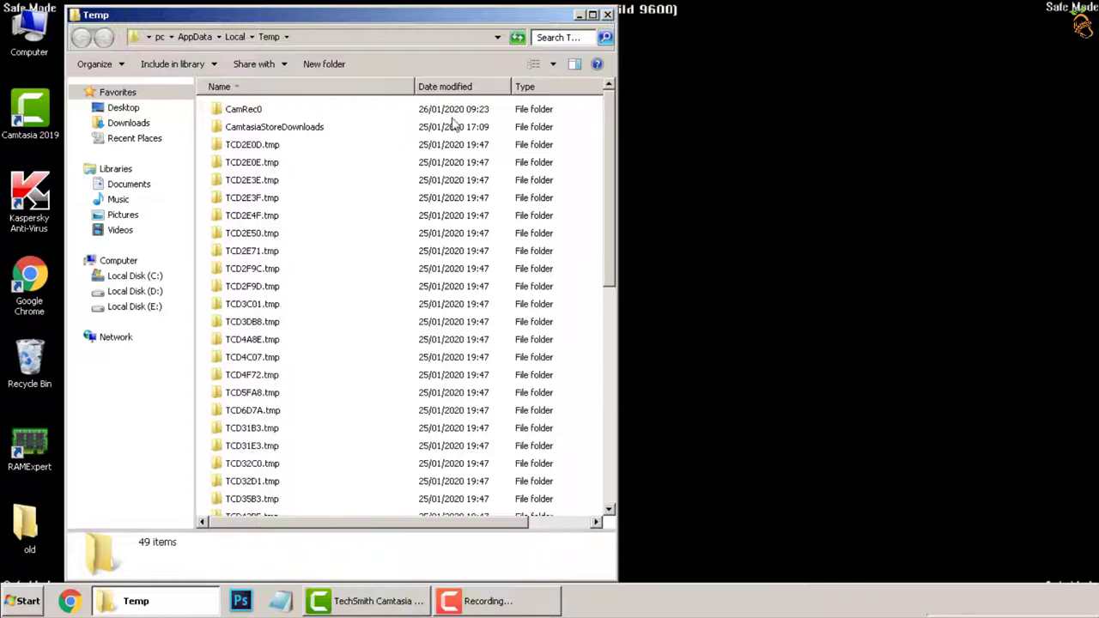
Delete everything in the Temp folder except CamRec0 and CamtasiaStoreDownloads, skipping all files in use, and close the folder.
left_click_drag(608, 163, 633, 116)
left_click_drag(208, 144, 349, 513)
key("Delete")
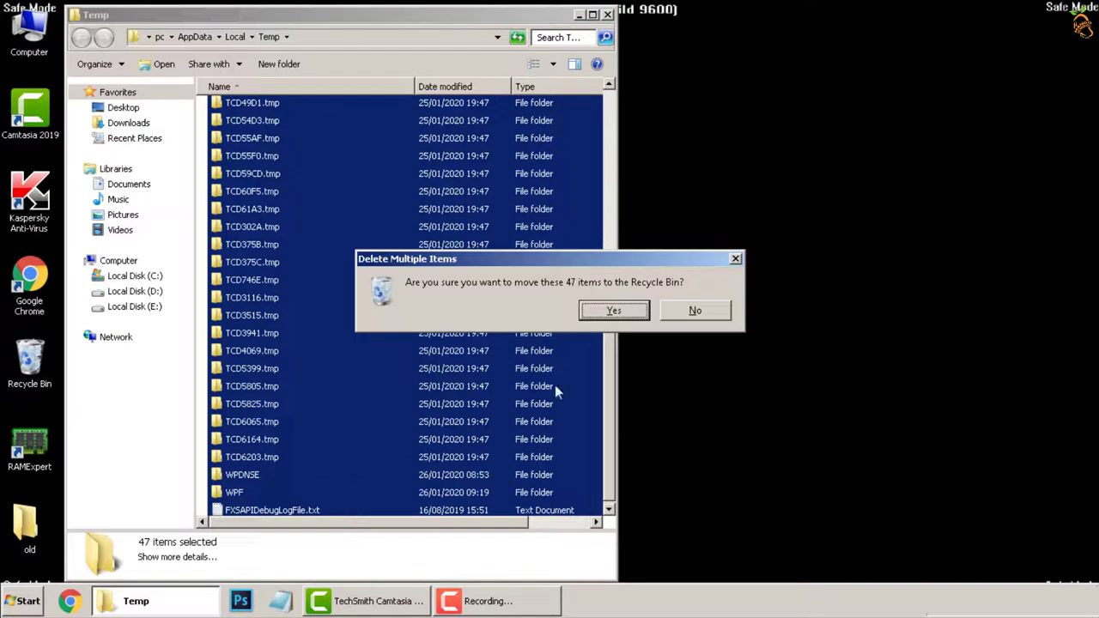
left_click(618, 307)
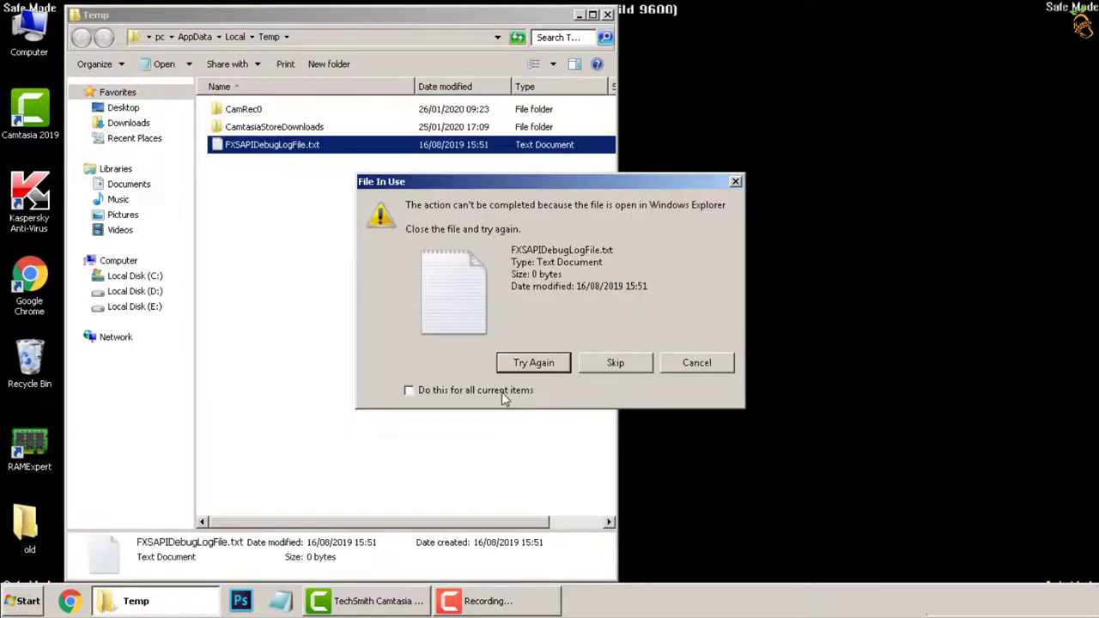
left_click(409, 390)
left_click(615, 363)
left_click(608, 14)
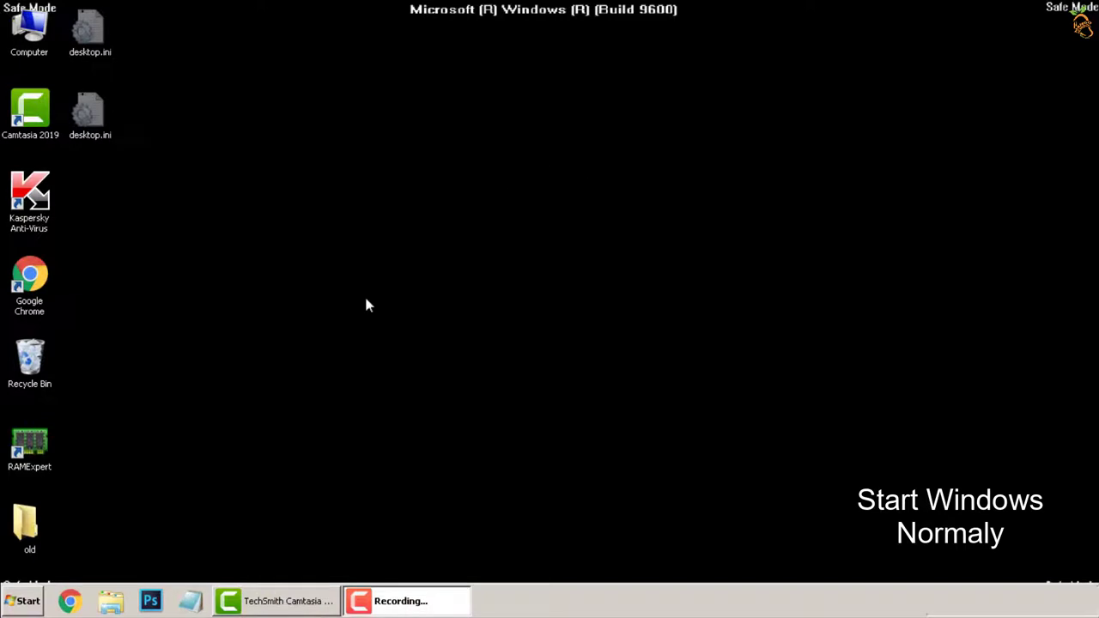
Launch msconfig and disable the Safe boot option for Windows 7, accepting the changed boot configuration.
left_click(19, 606)
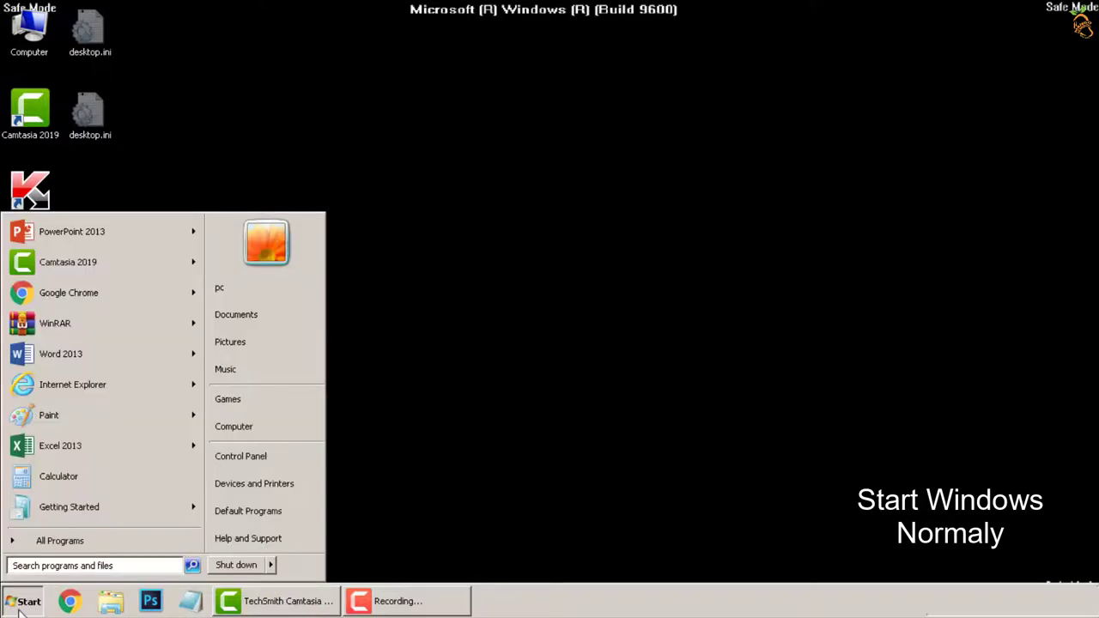
type("mscon")
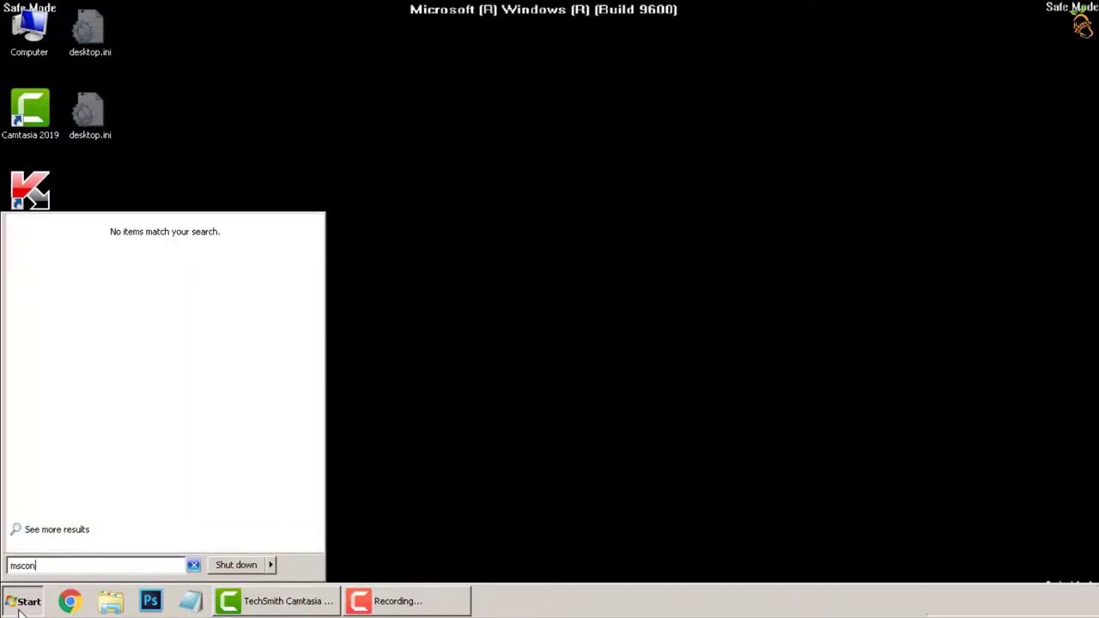
type("fig")
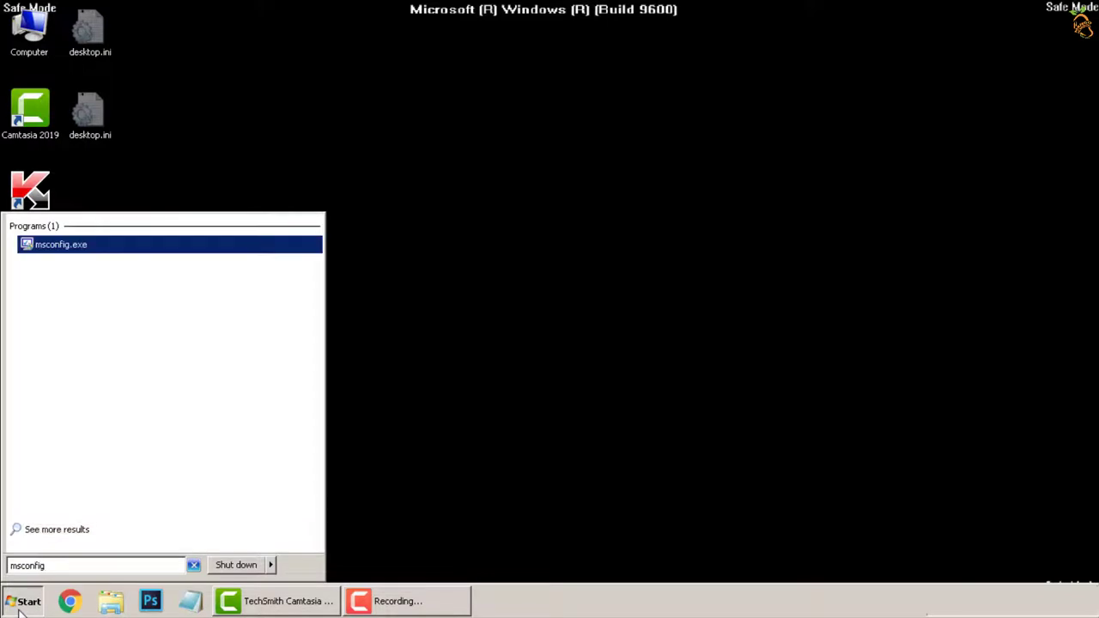
left_click(61, 247)
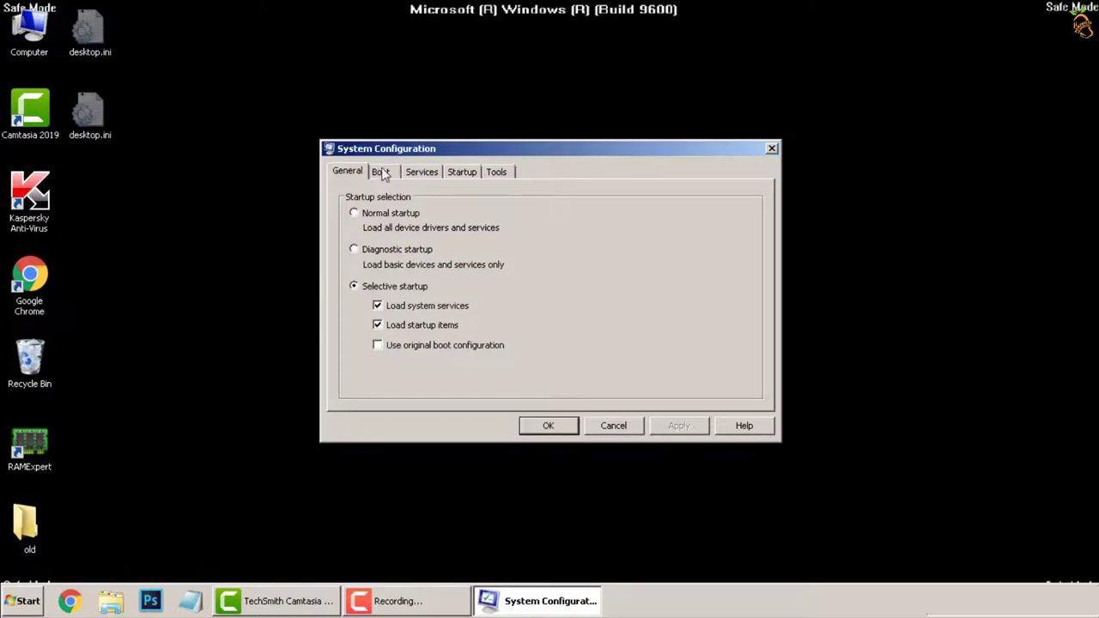
left_click(381, 173)
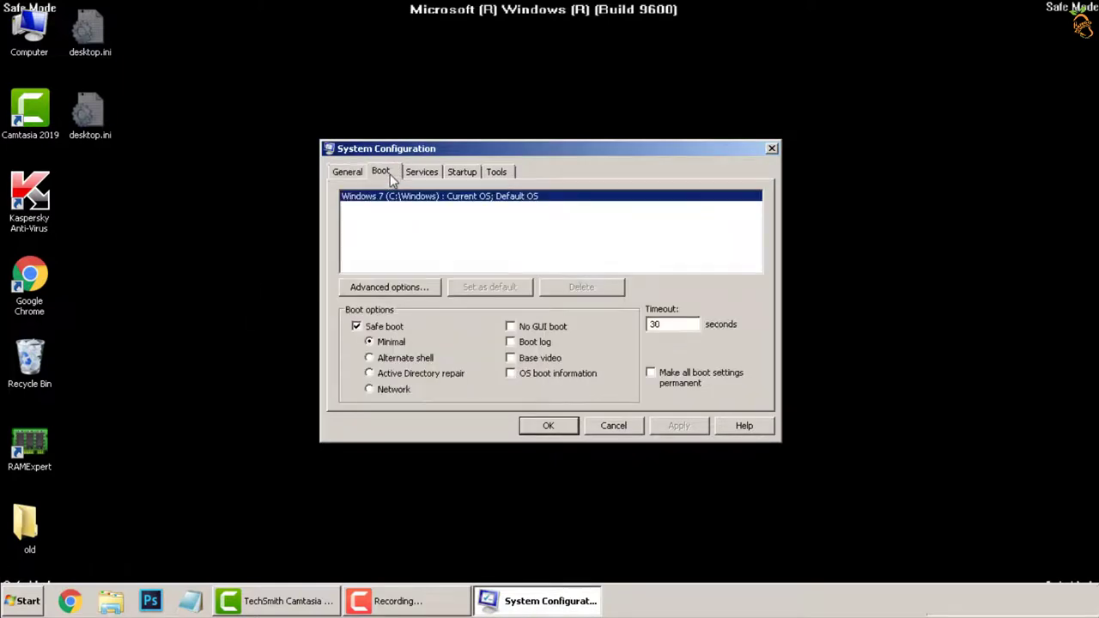
left_click(391, 329)
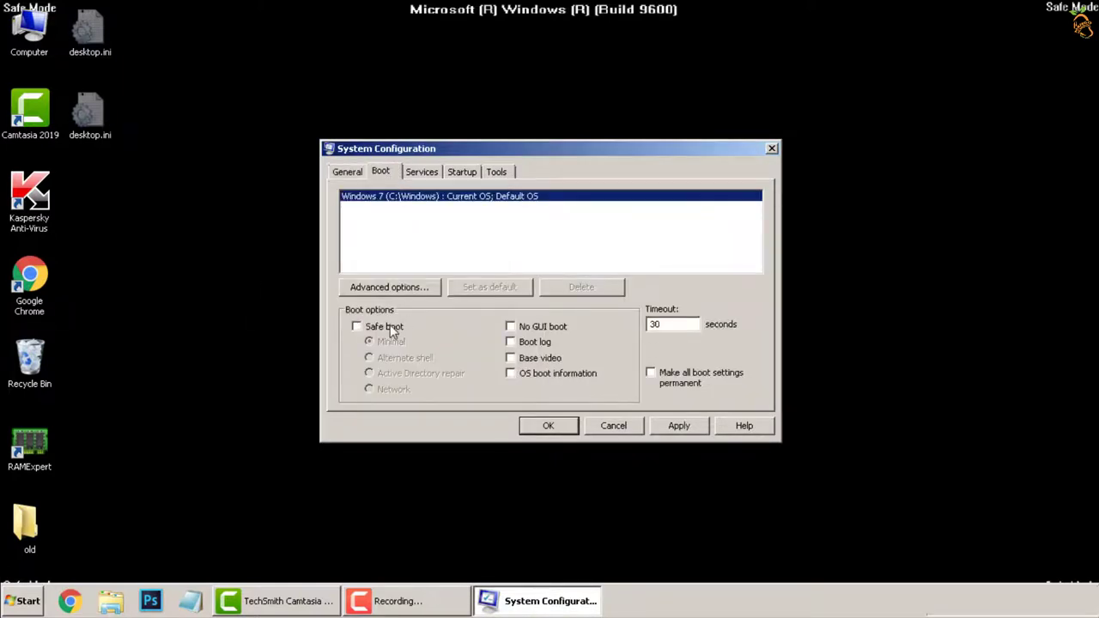
left_click(550, 426)
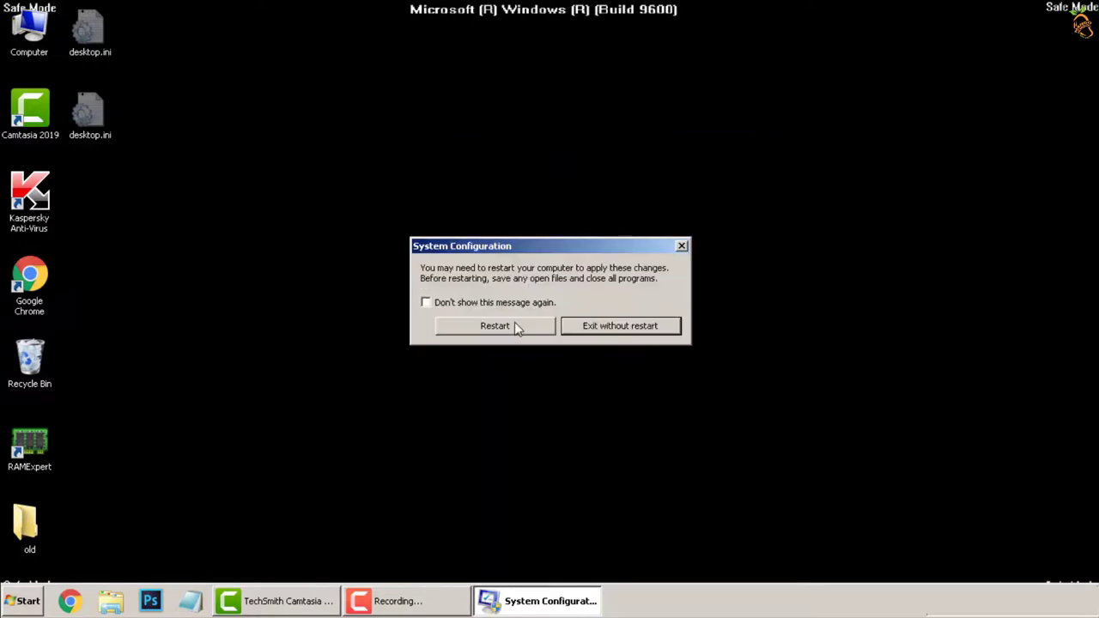